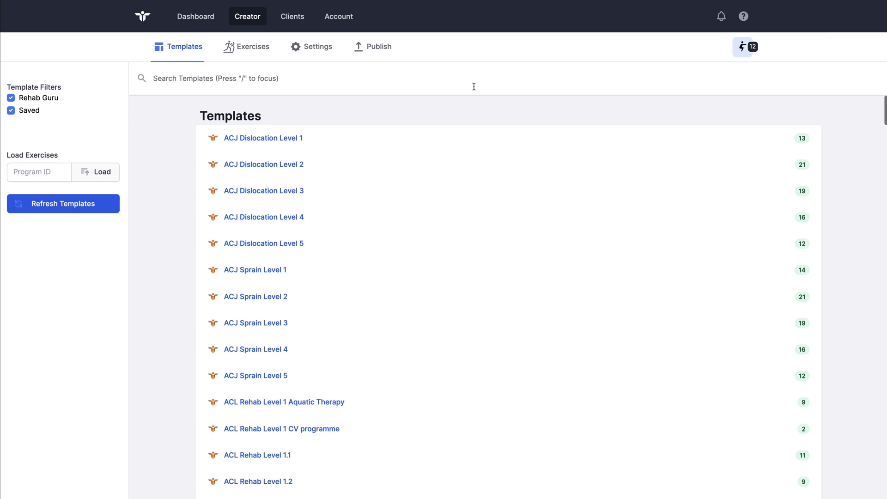
# Review the 12 collected exercises, then clear the whole collection
pyautogui.click(738, 49)
pyautogui.scroll(-5, 719, 97)
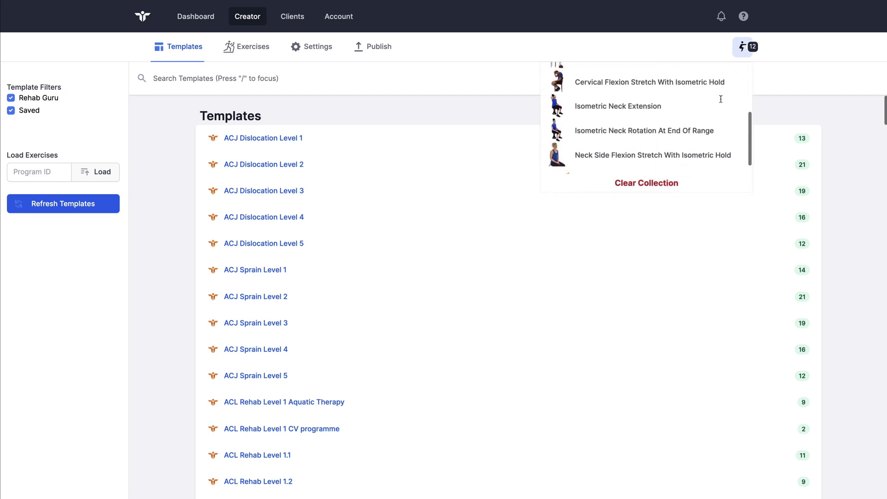
pyautogui.scroll(5, 721, 99)
pyautogui.scroll(-5, 721, 99)
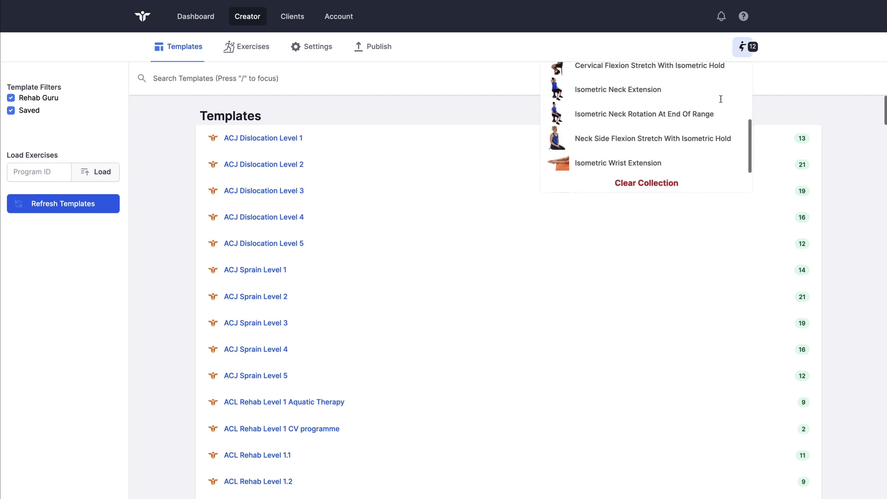
pyautogui.scroll(5, 720, 99)
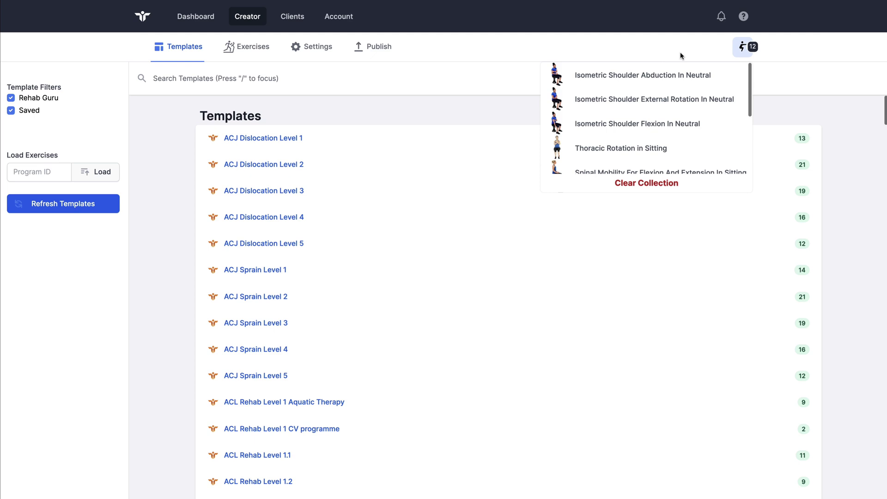
pyautogui.click(648, 184)
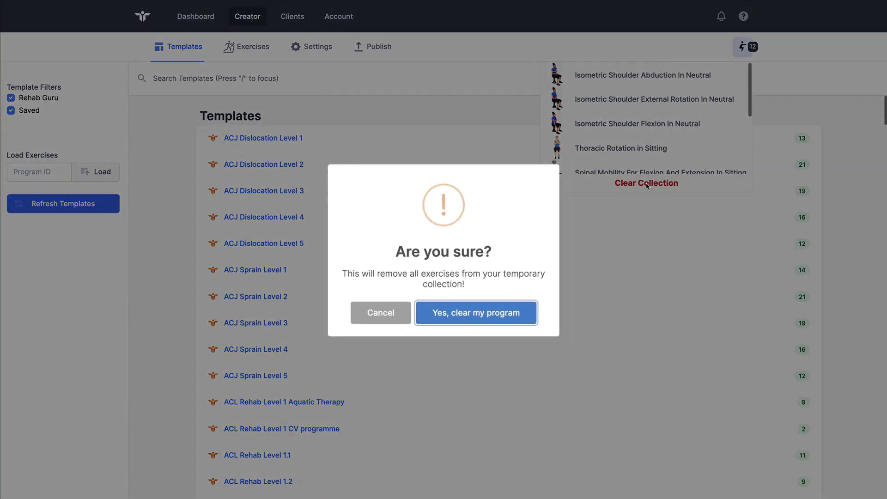
pyautogui.click(509, 315)
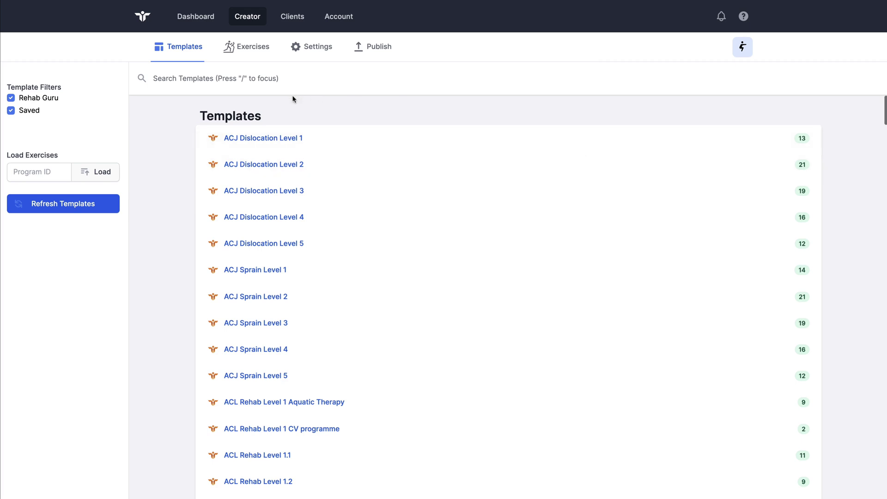
# Return from the exercise library to the templates list, led by ACJ Dislocation Level 1
pyautogui.click(261, 60)
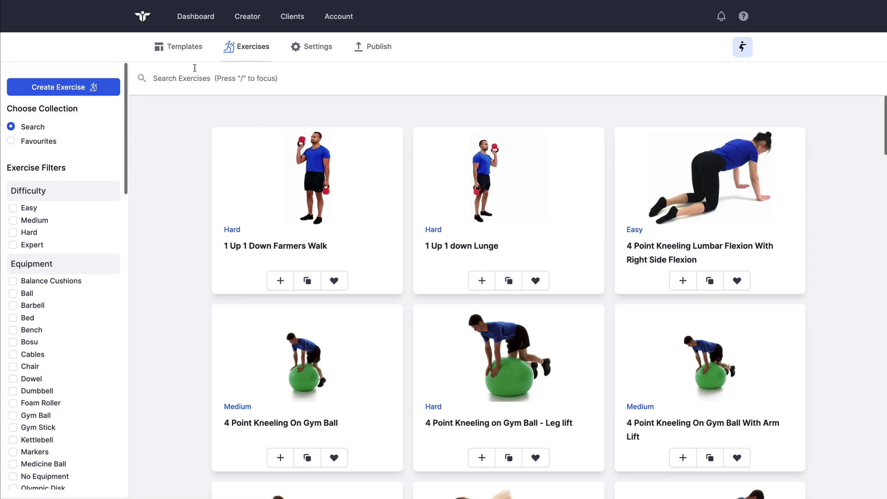
pyautogui.click(184, 52)
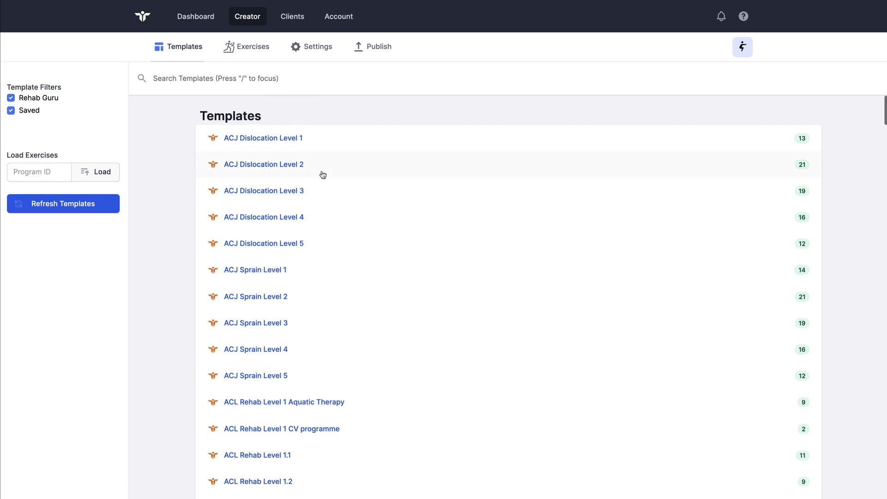
pyautogui.scroll(-3, 322, 174)
pyautogui.scroll(-6, 322, 175)
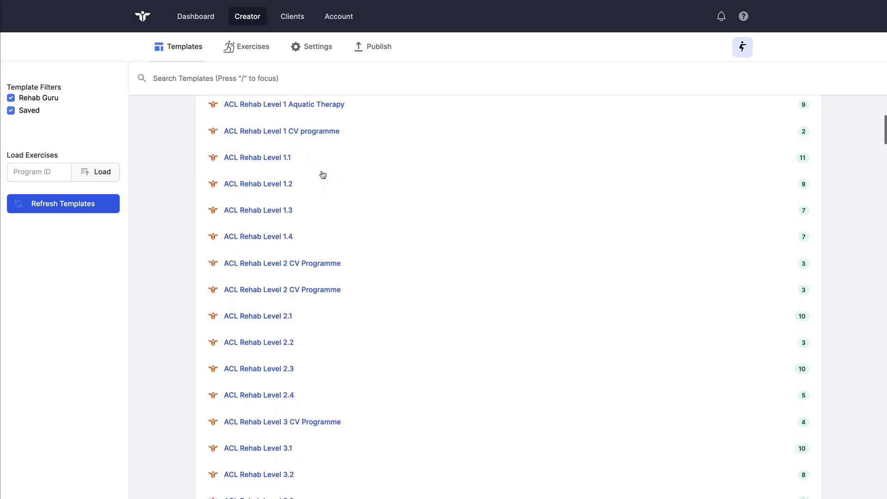
pyautogui.scroll(10, 322, 175)
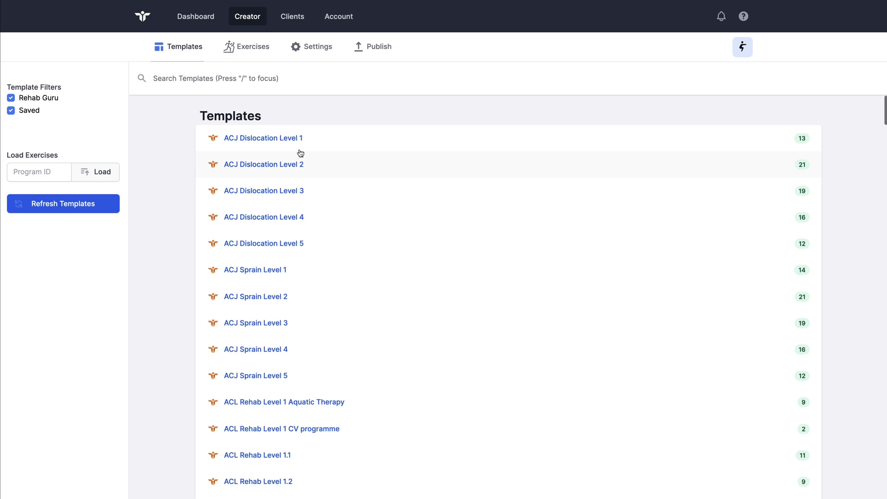
# Load all 13 ACJ Dislocation Level 1 exercises into the collection and review them
pyautogui.click(287, 141)
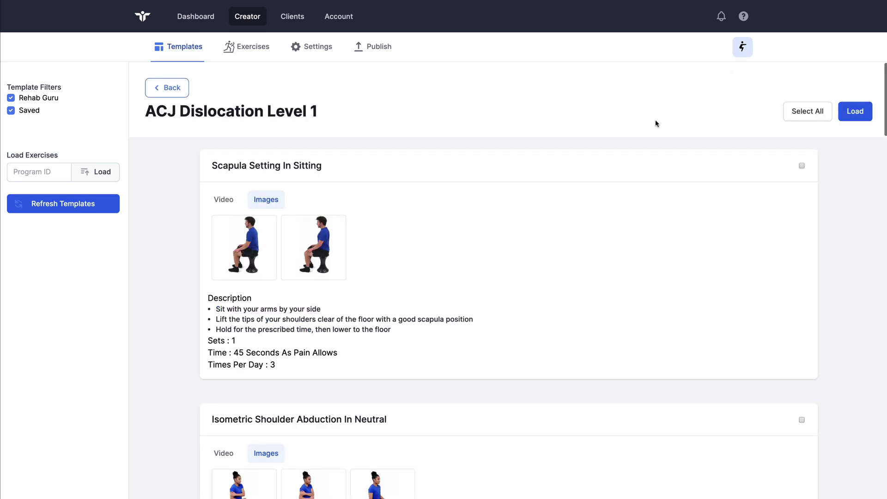
pyautogui.click(855, 111)
pyautogui.click(538, 296)
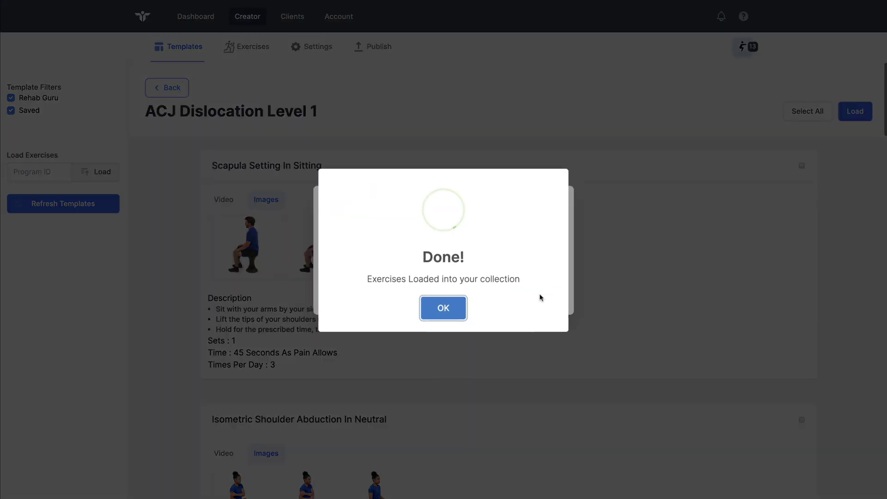
pyautogui.click(443, 311)
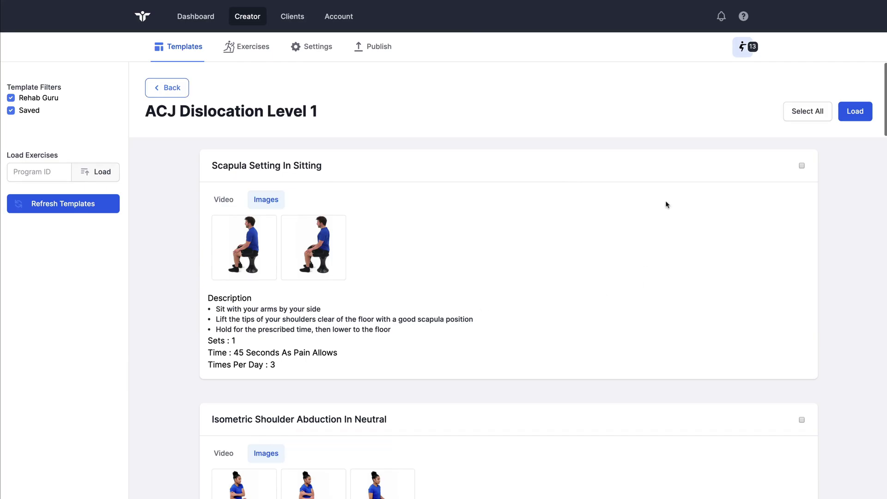
pyautogui.click(742, 52)
pyautogui.scroll(-3, 727, 100)
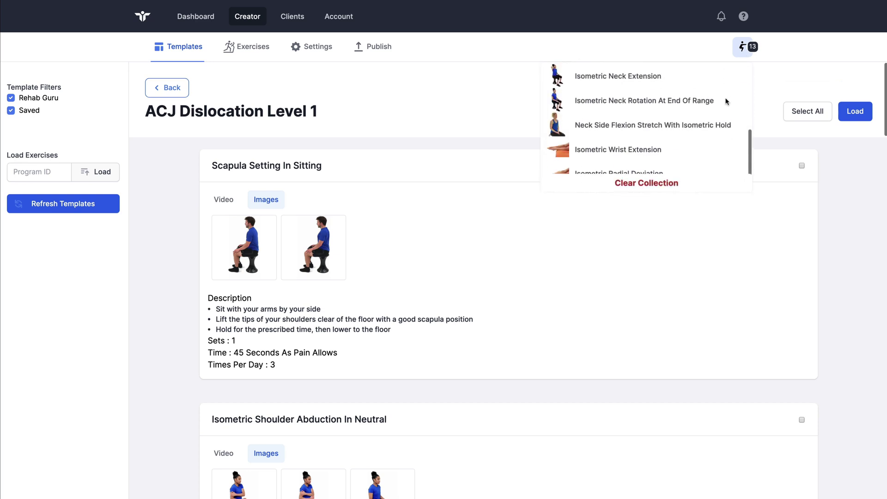
pyautogui.scroll(5, 727, 101)
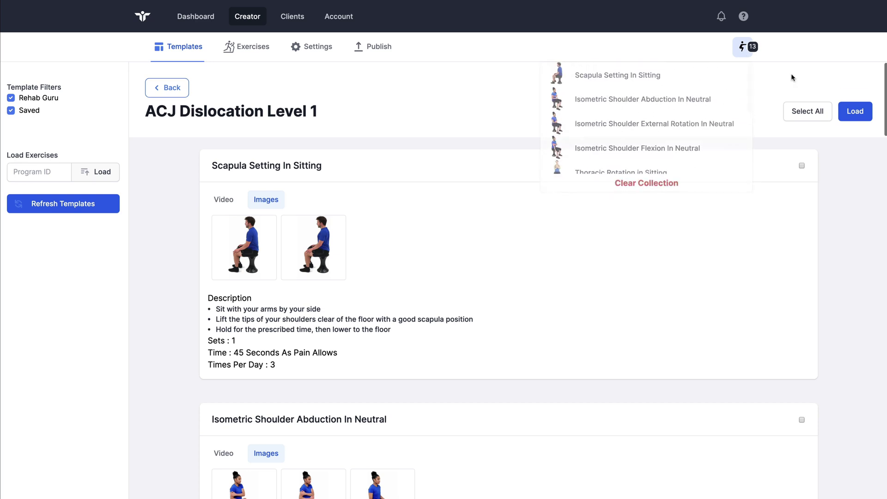
# Add Pec Stretch For Costal and Sternal Attachment from ACJ Sprain Level 5 to the collection
pyautogui.click(179, 85)
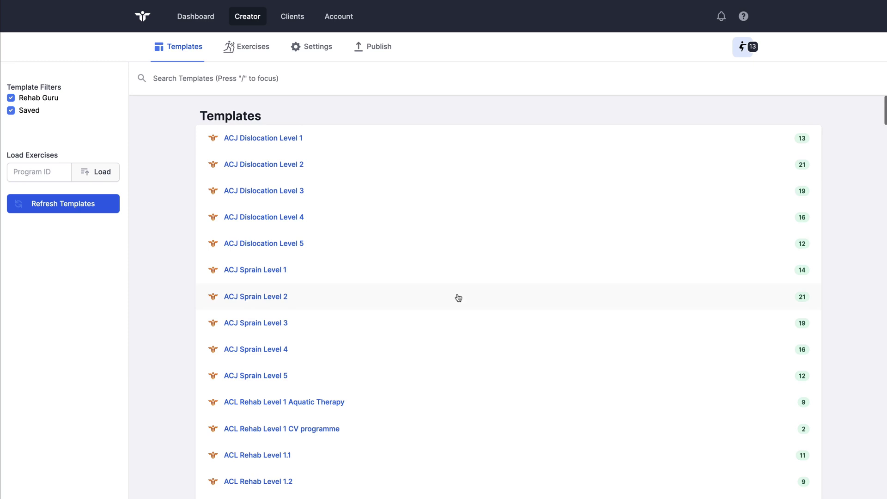
pyautogui.scroll(-3, 458, 297)
pyautogui.click(277, 249)
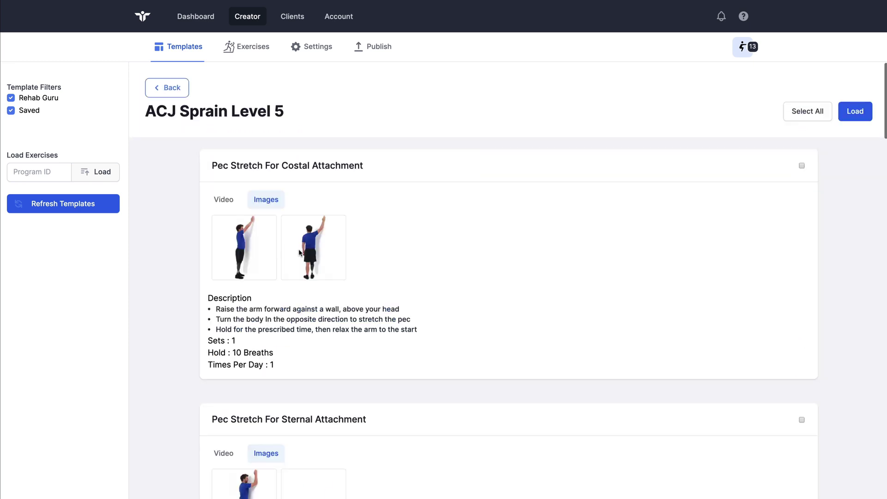
pyautogui.click(802, 166)
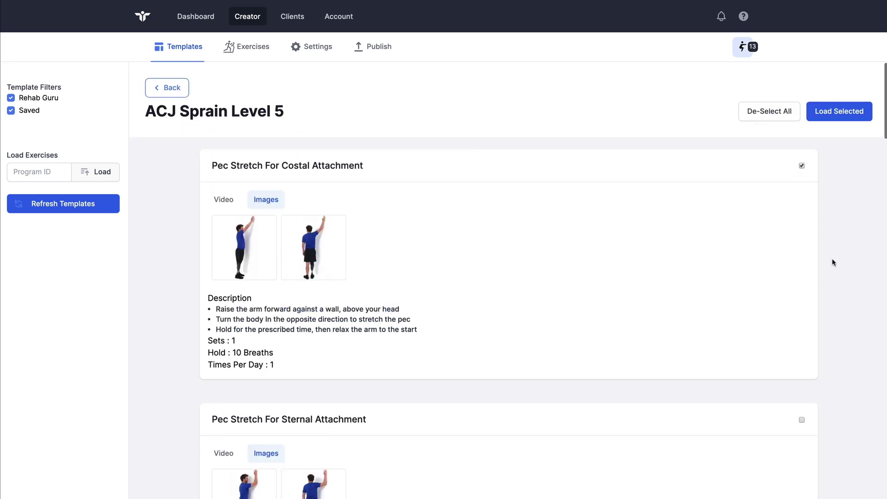
pyautogui.click(801, 419)
pyautogui.click(840, 113)
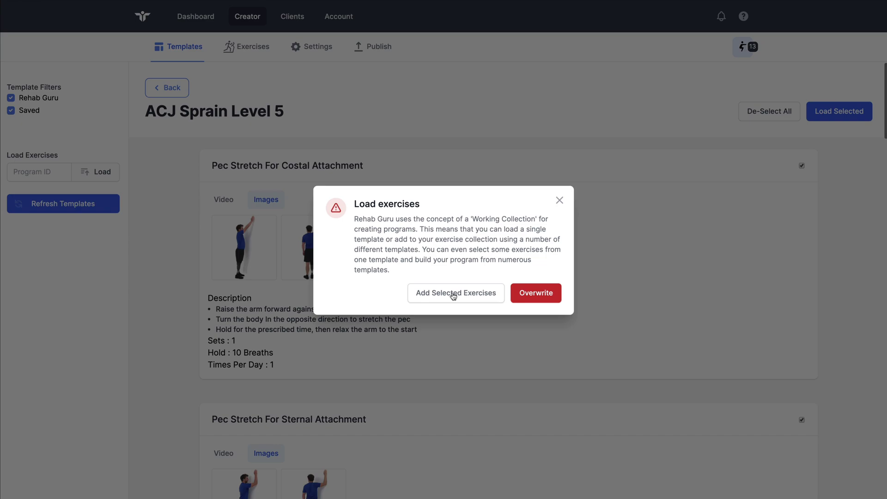
pyautogui.click(453, 296)
pyautogui.click(452, 309)
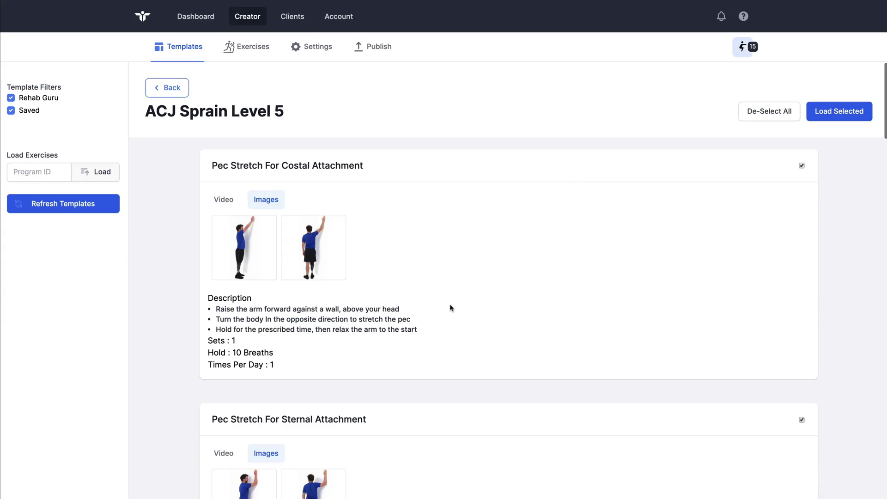
pyautogui.click(743, 47)
pyautogui.scroll(-5, 710, 139)
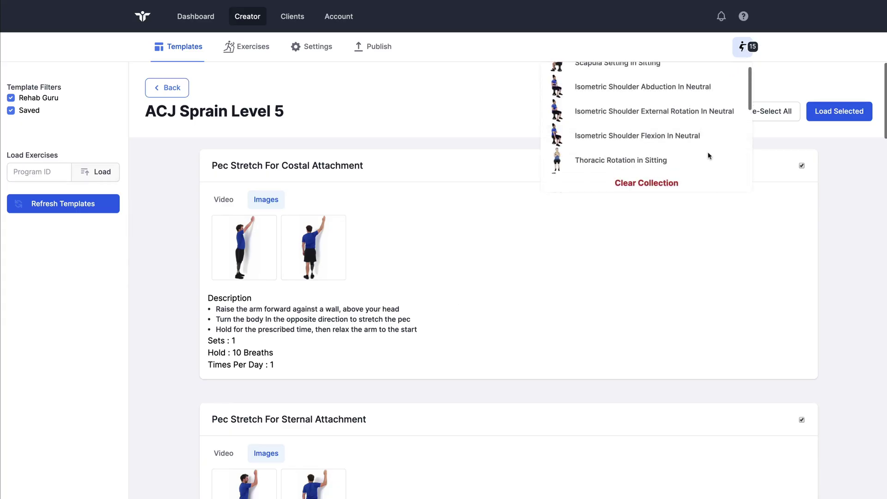
pyautogui.scroll(5, 710, 156)
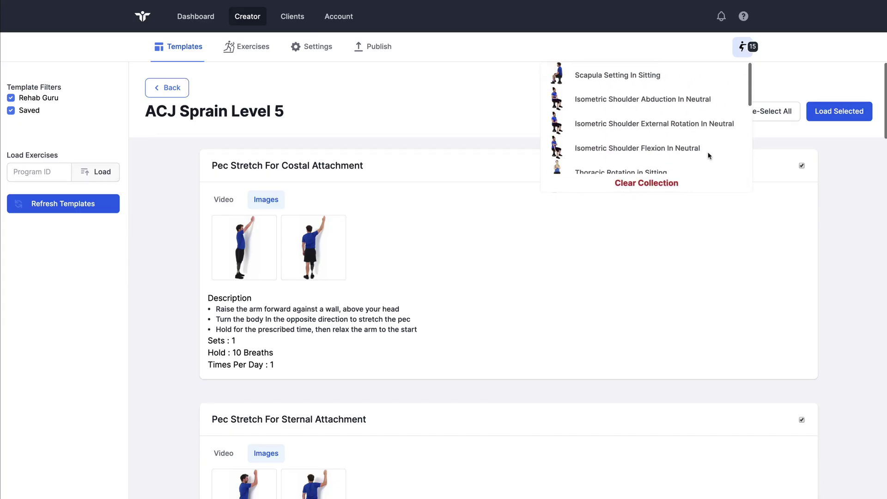
pyautogui.click(527, 113)
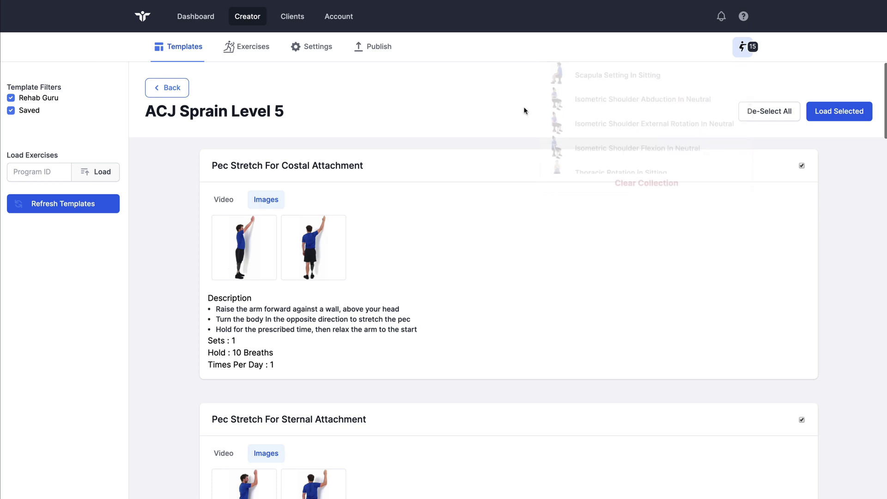
# Search the exercise library for 'Hamstring' and browse the results
pyautogui.click(254, 51)
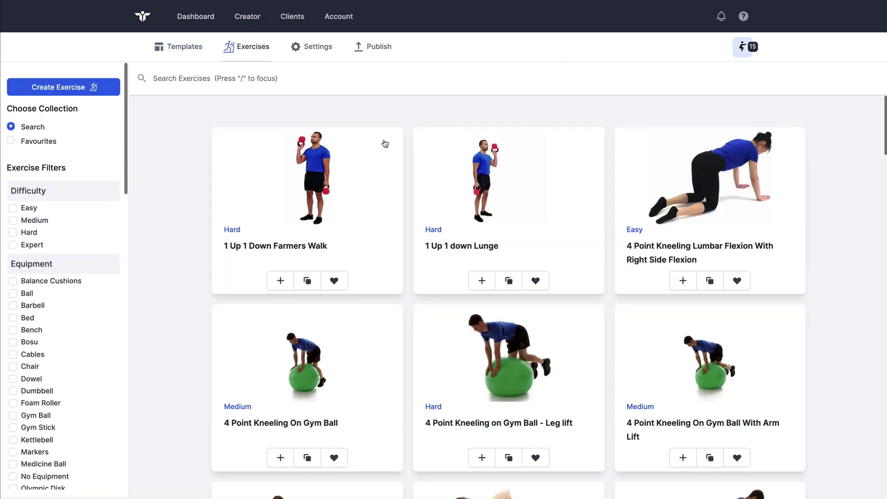
pyautogui.click(269, 78)
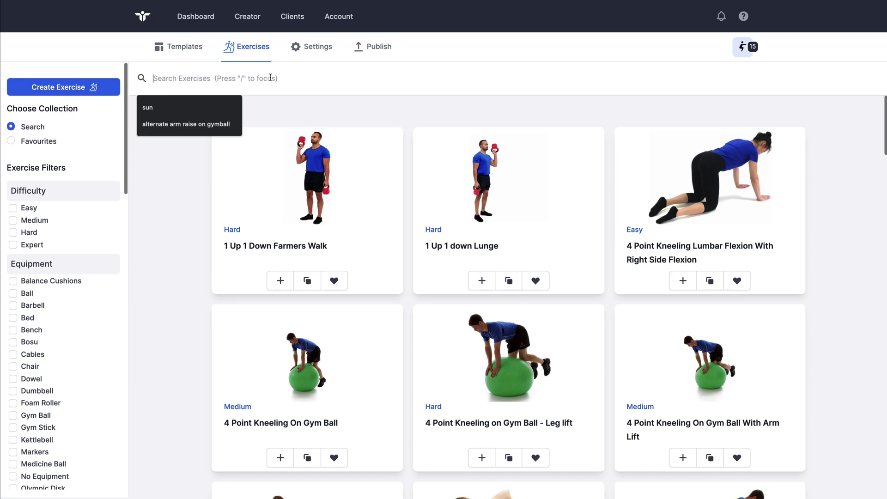
pyautogui.write('Ham')
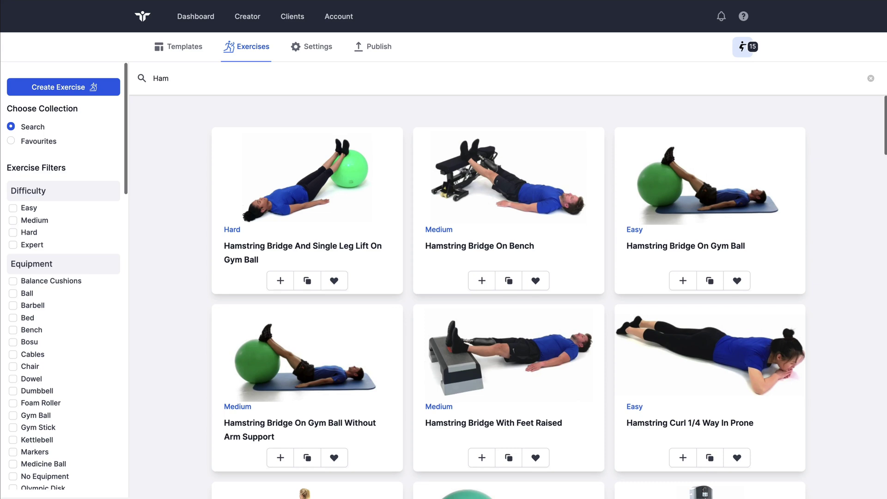
pyautogui.write('ig')
pyautogui.press('BackSpace')
pyautogui.scroll(-20, 435, 223)
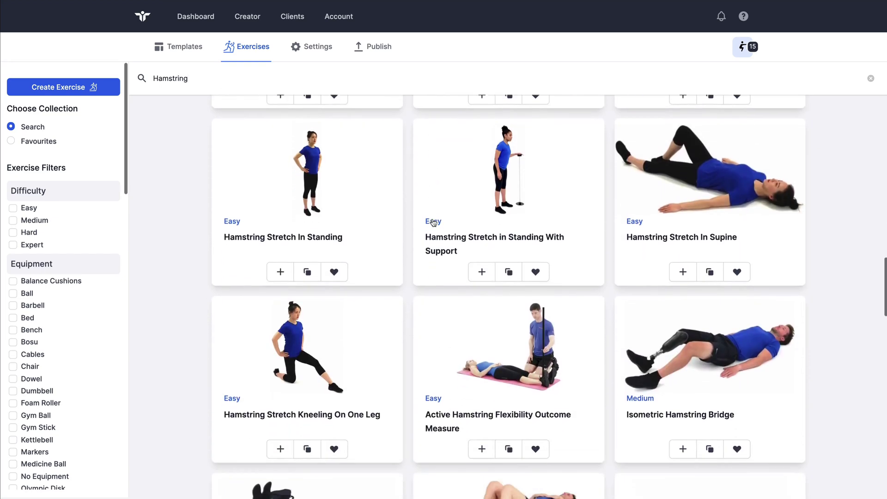
pyautogui.scroll(10, 434, 223)
pyautogui.scroll(8, 434, 223)
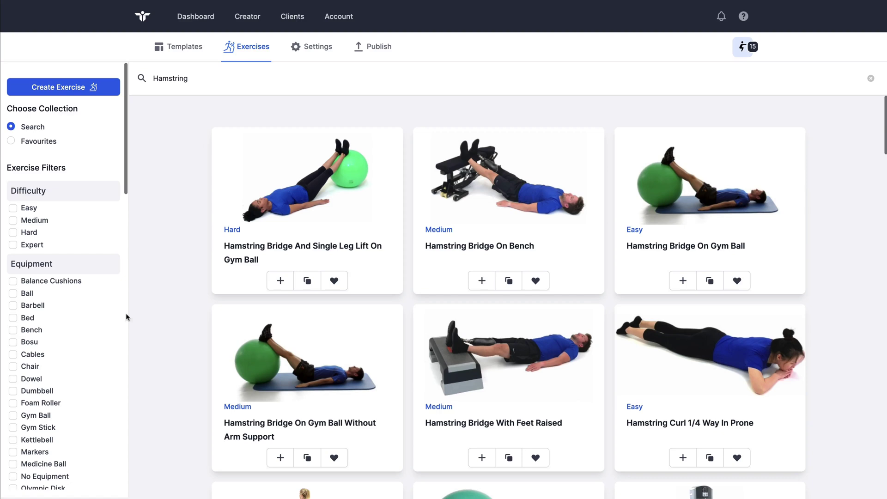
pyautogui.scroll(-3, 90, 329)
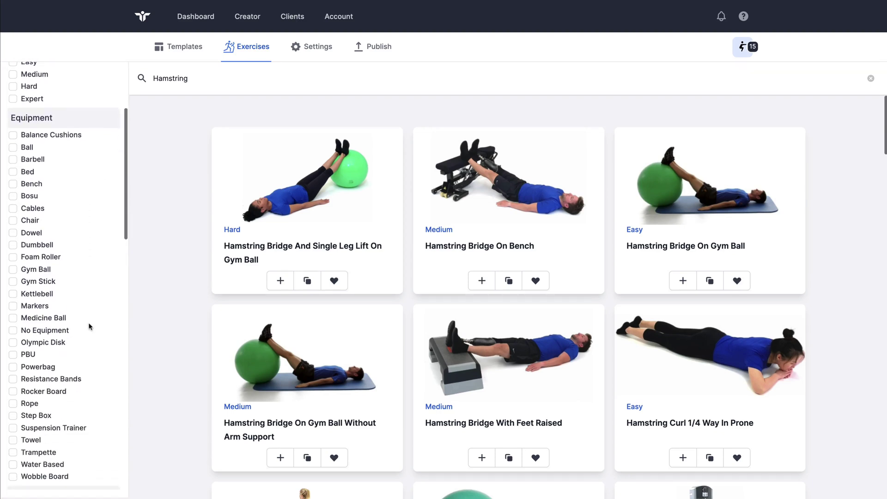
# Filter the results to Foam Roller and add SMR Foam Roller For Hamstring
pyautogui.click(30, 258)
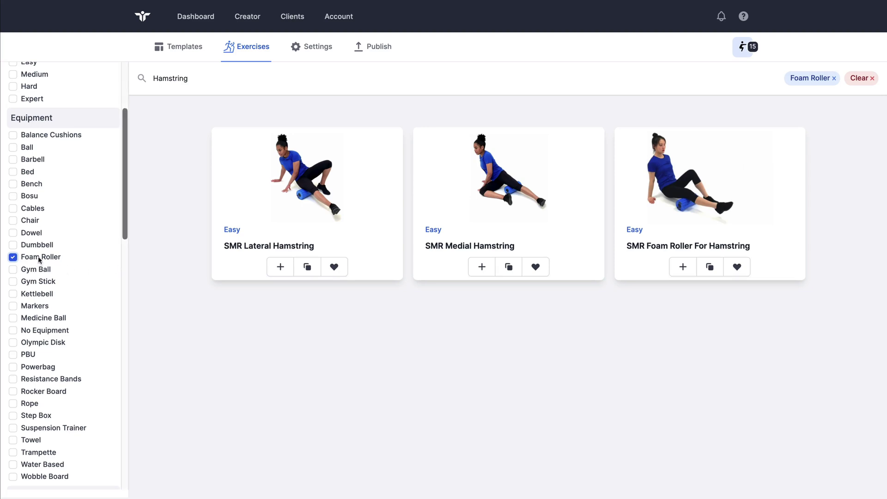
pyautogui.scroll(3, 69, 257)
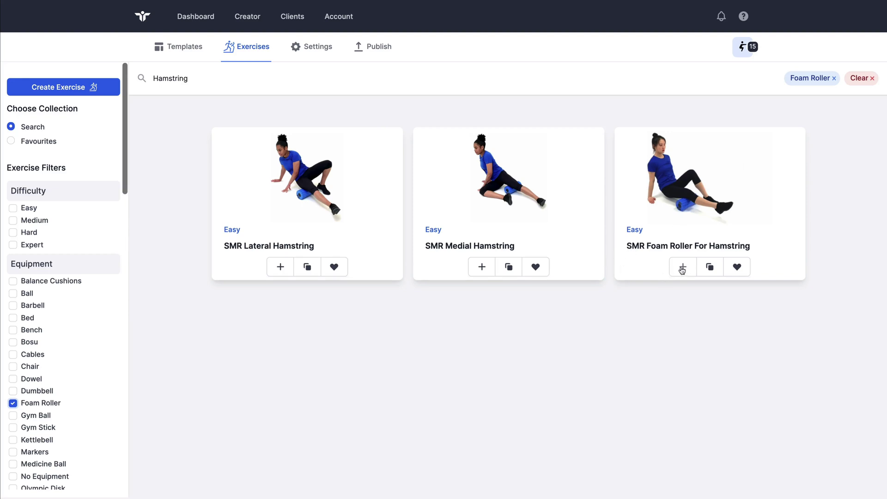
pyautogui.click(682, 268)
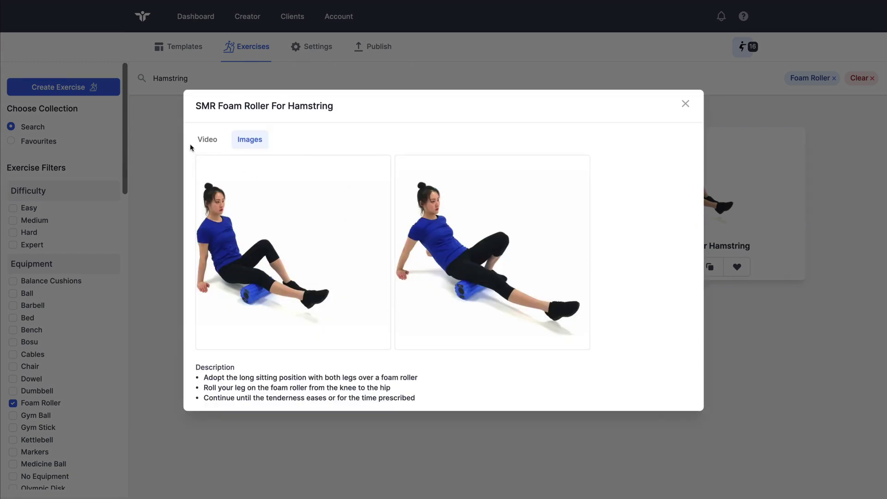
# Preview the exercise's video and still images, then close the preview
pyautogui.click(206, 140)
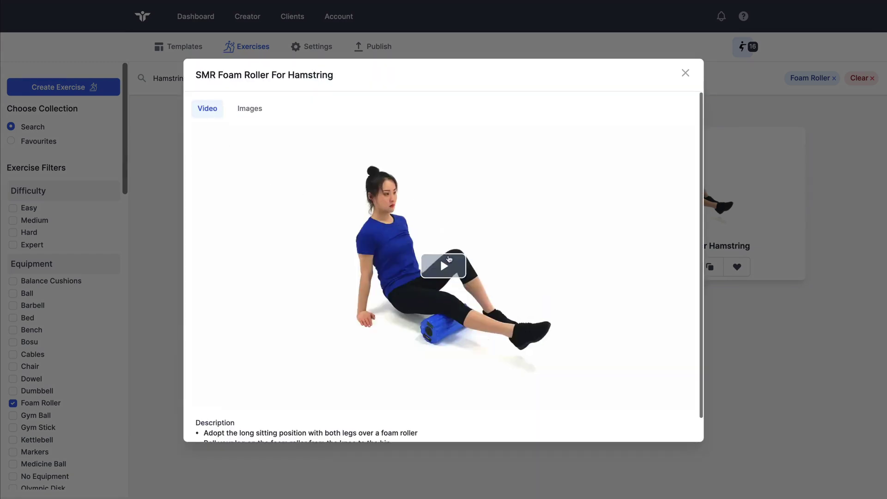
pyautogui.click(448, 259)
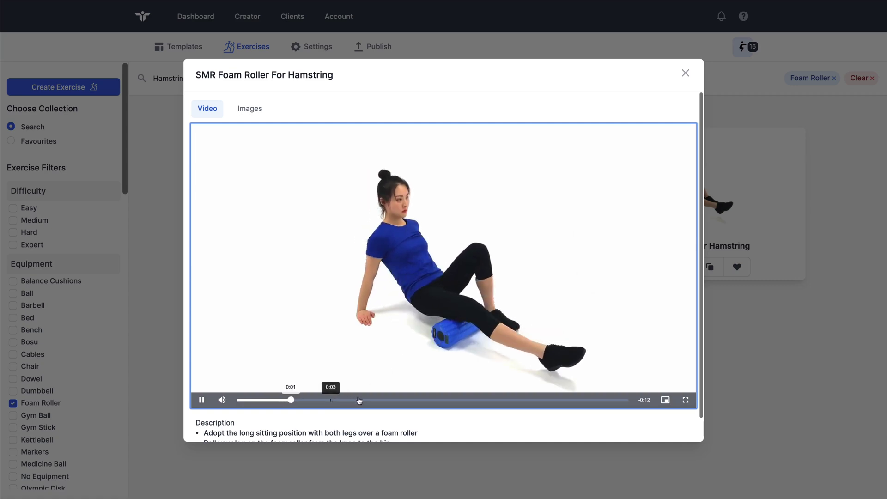
pyautogui.click(333, 399)
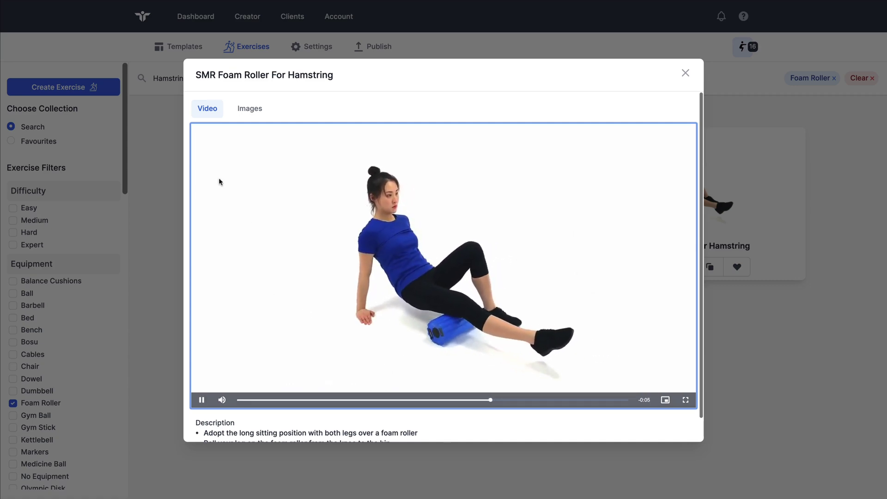
pyautogui.click(249, 110)
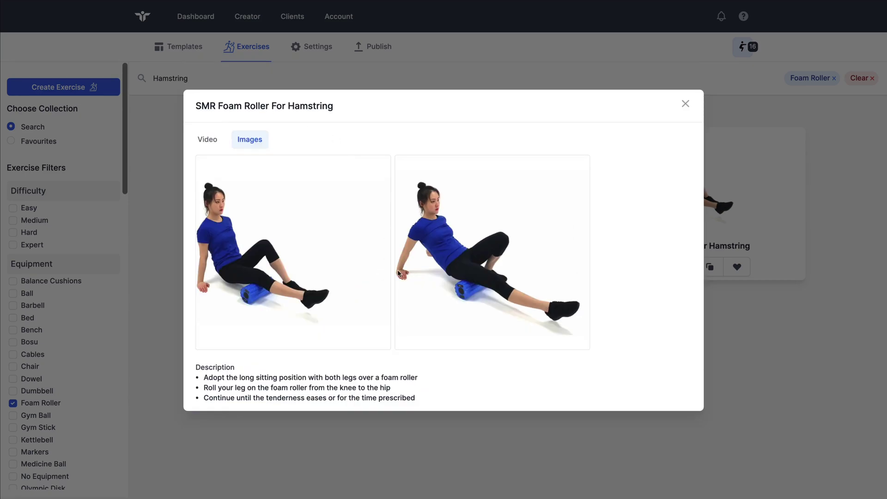
pyautogui.click(684, 104)
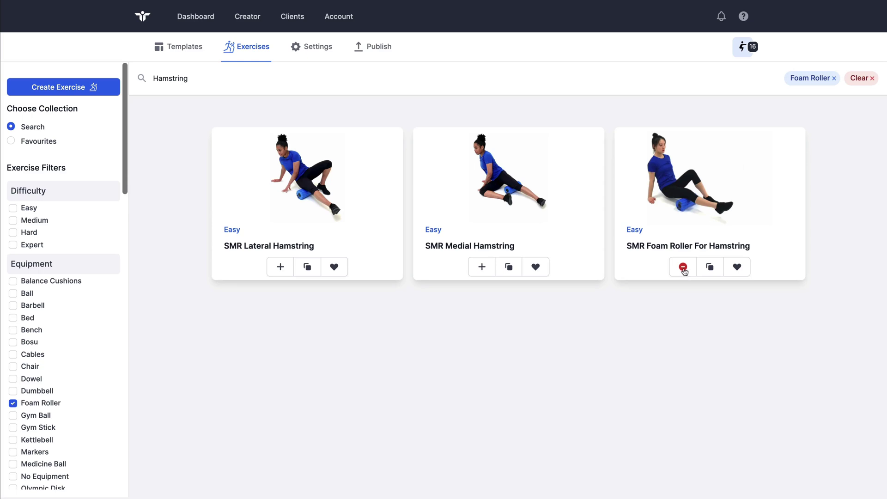
# Keep SMR Foam Roller For Hamstring in the collection, favourite it, and show Favourites
pyautogui.click(684, 268)
pyautogui.click(683, 270)
pyautogui.click(745, 47)
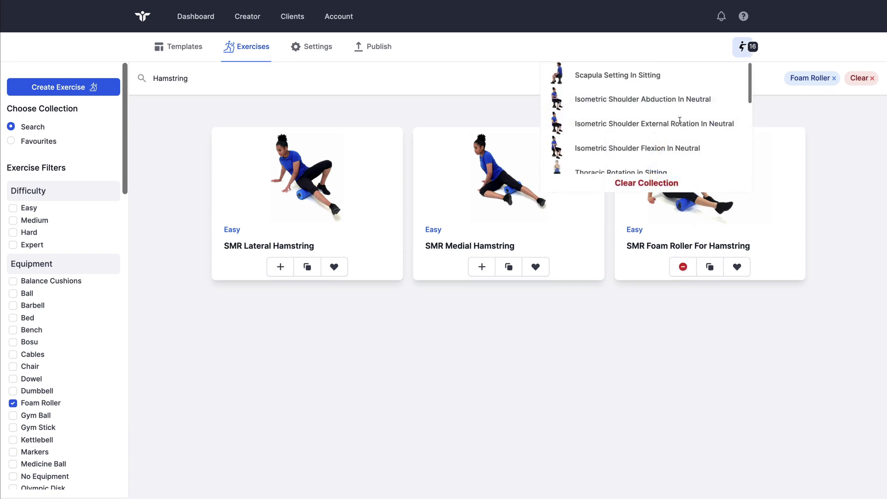
pyautogui.scroll(-2, 682, 122)
pyautogui.scroll(2, 681, 121)
pyautogui.click(744, 45)
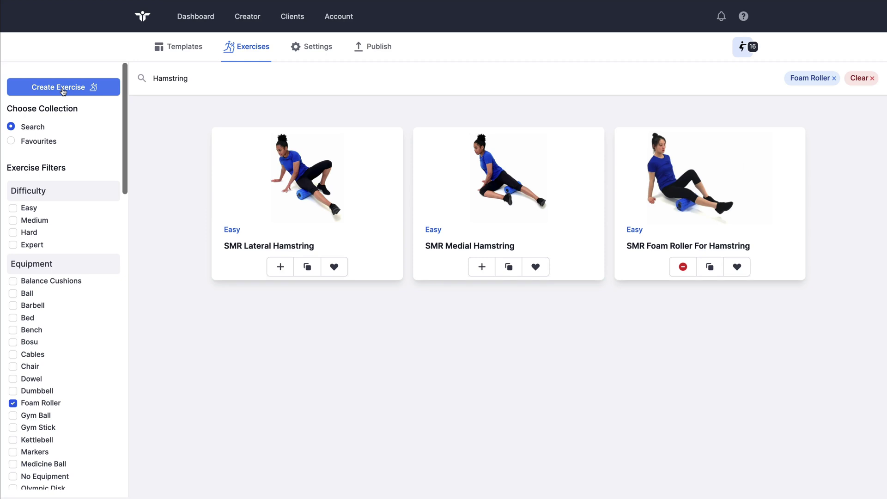
pyautogui.click(738, 270)
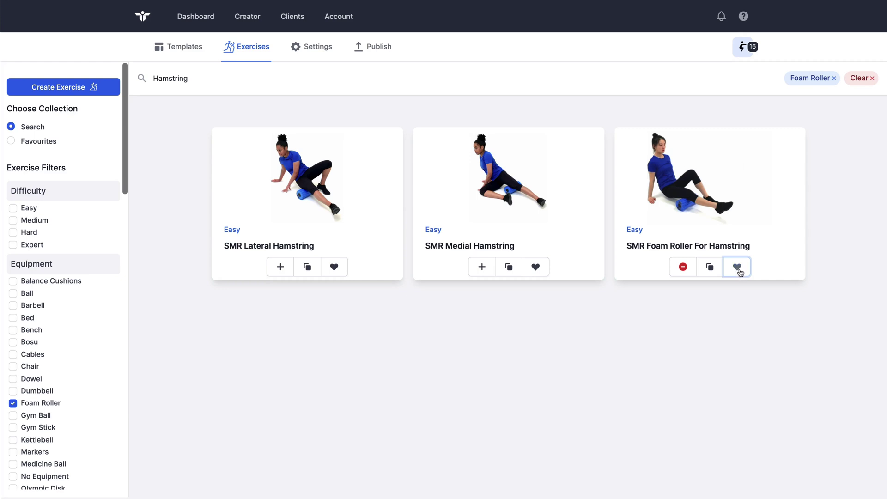
pyautogui.click(37, 142)
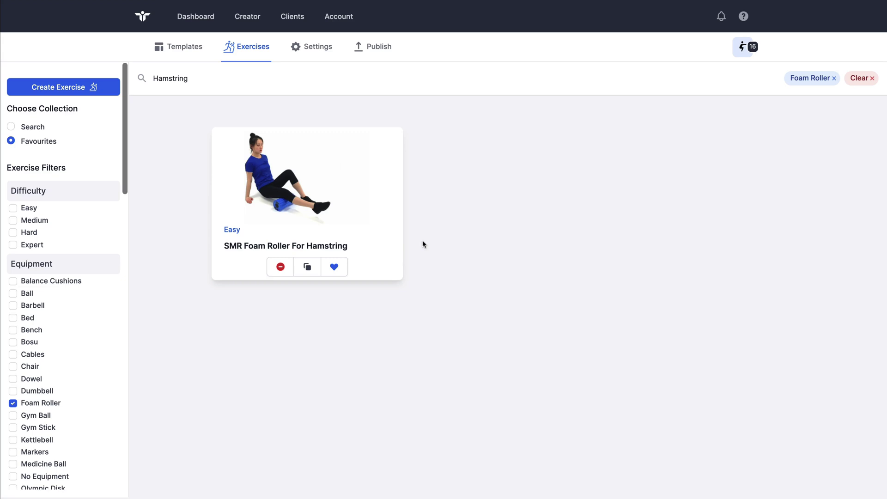
# Open the program settings and view Isometric Shoulder External Rotation In Neutral
pyautogui.click(317, 47)
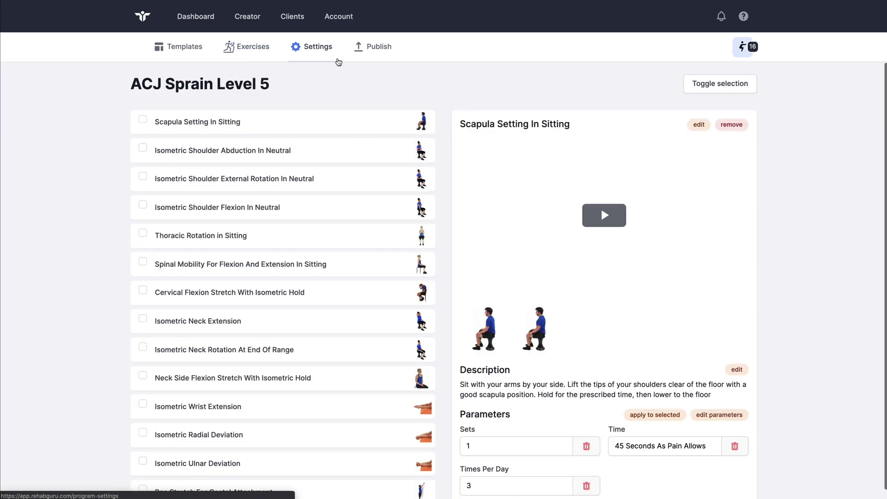
pyautogui.scroll(-3, 416, 230)
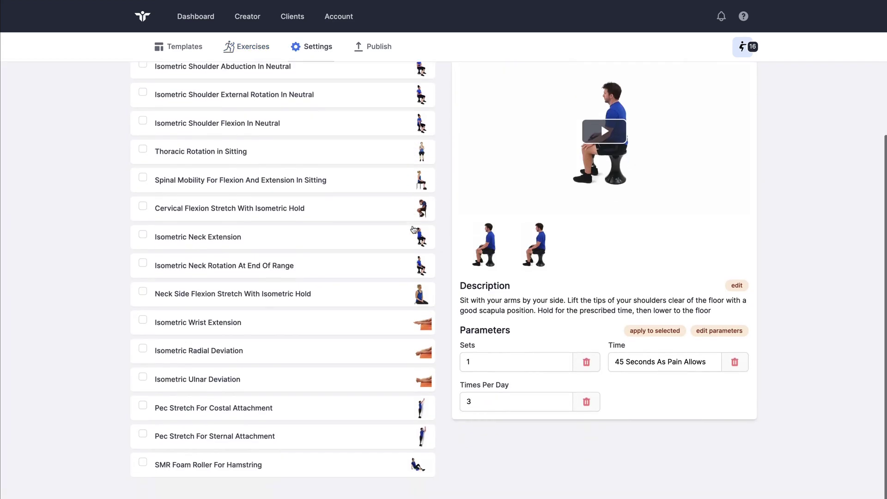
pyautogui.scroll(3, 413, 230)
pyautogui.scroll(-2, 413, 230)
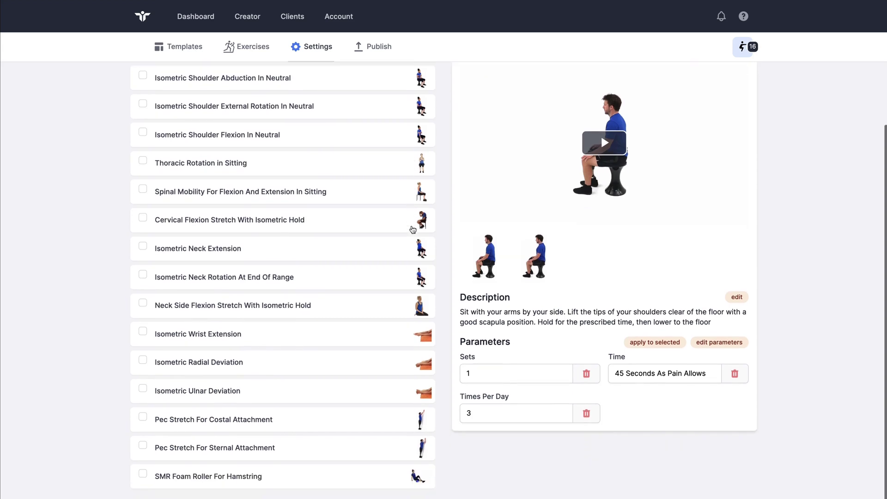
pyautogui.scroll(3, 384, 308)
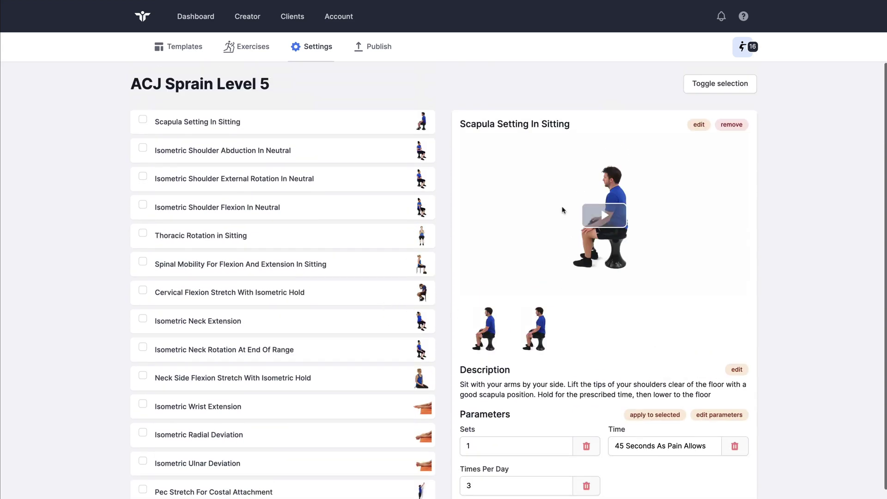
pyautogui.click(362, 152)
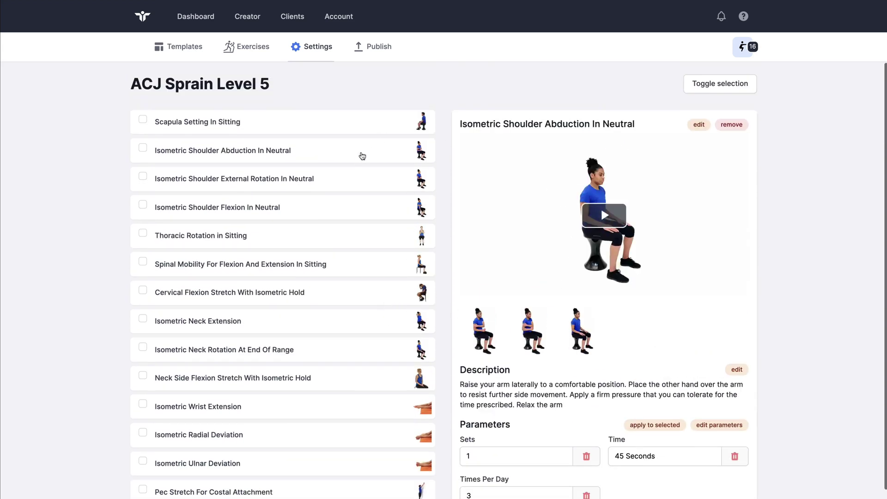
pyautogui.click(339, 177)
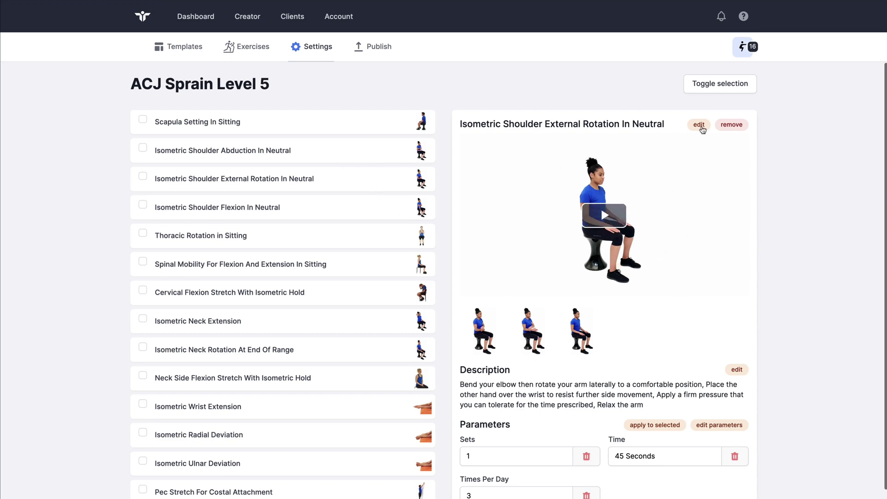
pyautogui.scroll(-1, 659, 133)
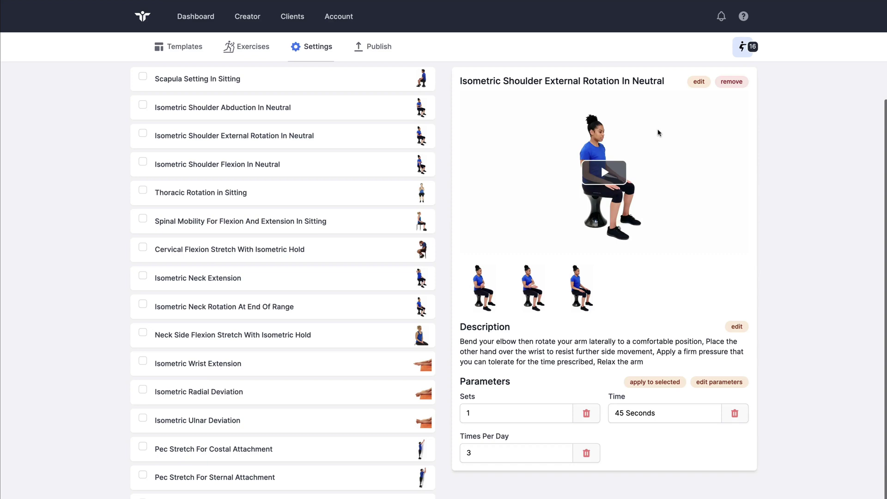
# Rename the exercise to 'Isometric Shoulder External Rotation' by removing 'In Neutral'
pyautogui.click(698, 82)
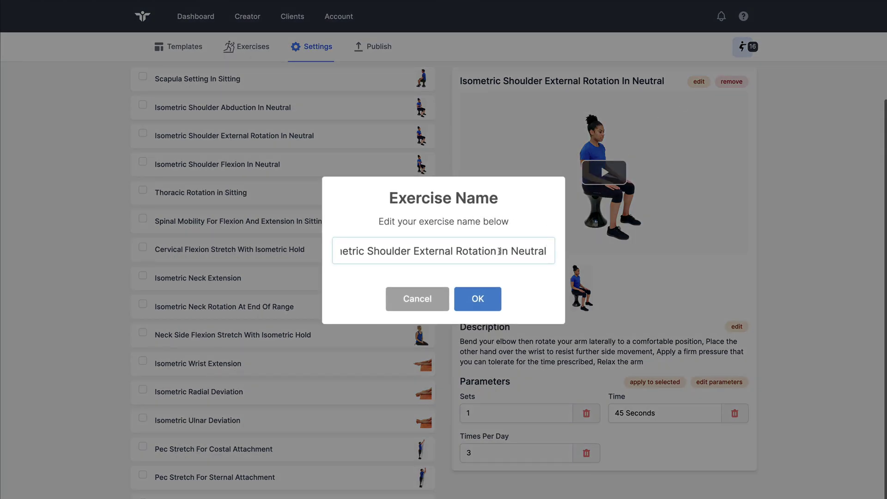
pyautogui.moveTo(499, 251); pyautogui.dragTo(552, 252)
pyautogui.press('BackSpace')
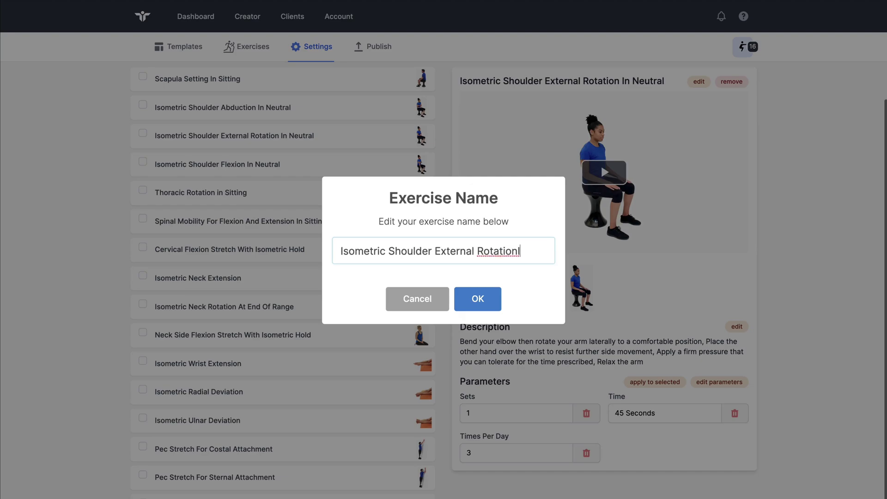
pyautogui.click(486, 300)
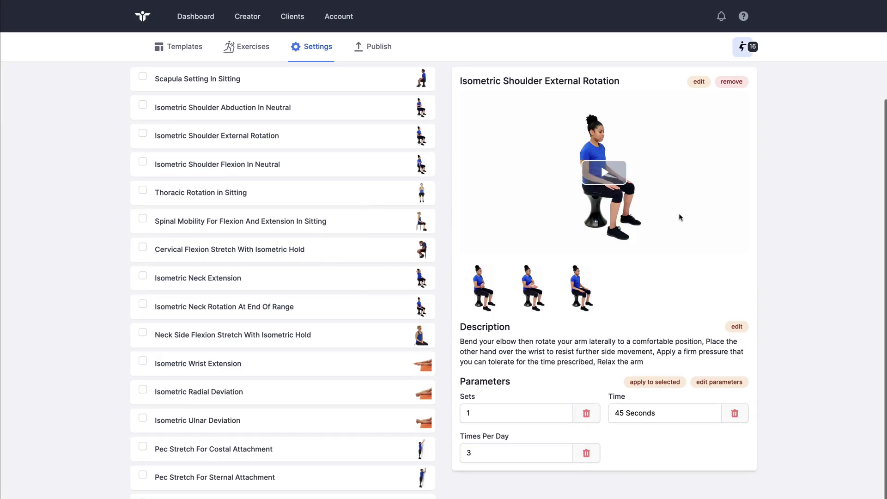
# Open the exercise description editor and close it without changes
pyautogui.scroll(-1, 679, 217)
pyautogui.click(732, 286)
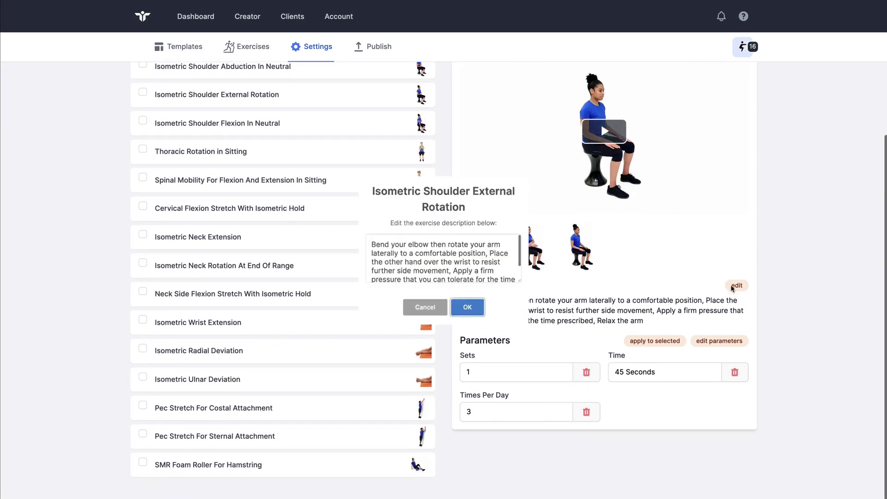
pyautogui.scroll(1, 444, 261)
pyautogui.scroll(-1, 443, 261)
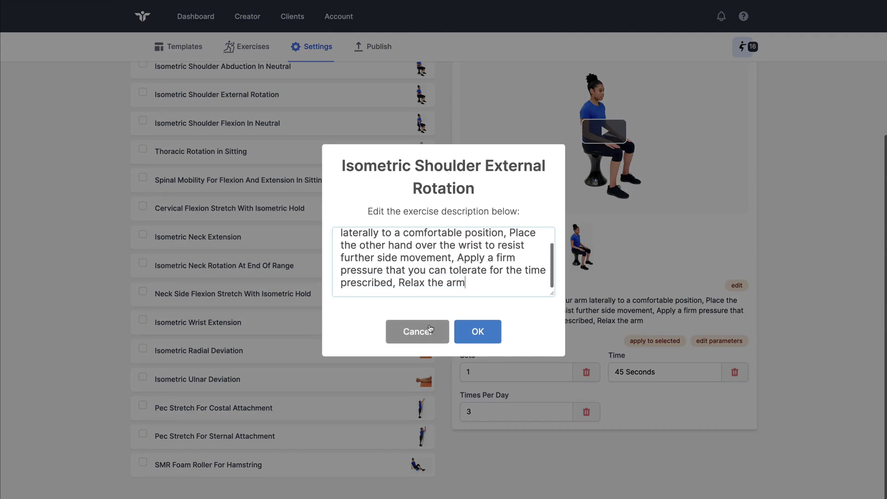
pyautogui.click(430, 329)
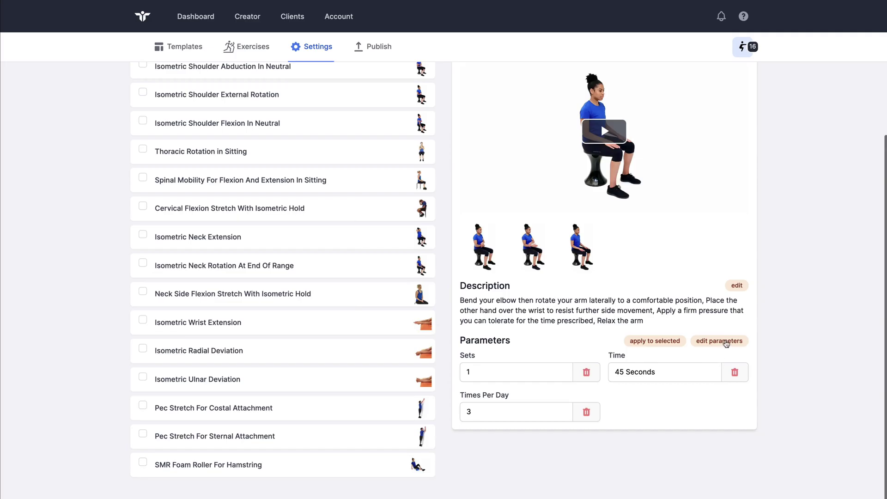
# Add a Rest parameter to the exercise and delete the extra Weight parameter
pyautogui.click(726, 342)
pyautogui.click(379, 231)
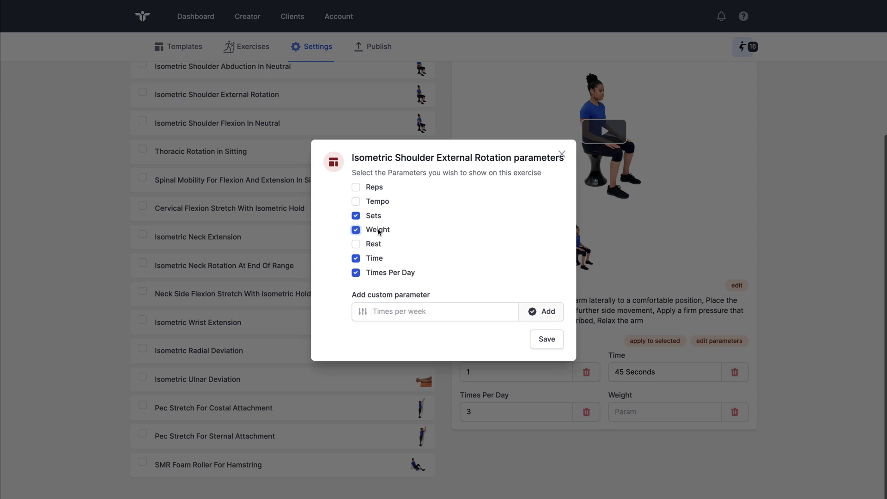
pyautogui.click(371, 245)
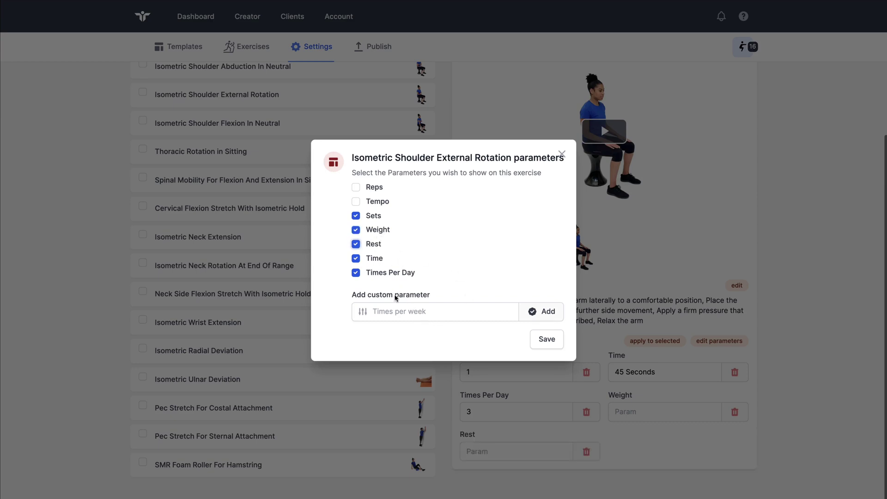
pyautogui.click(408, 312)
pyautogui.click(441, 291)
pyautogui.click(538, 339)
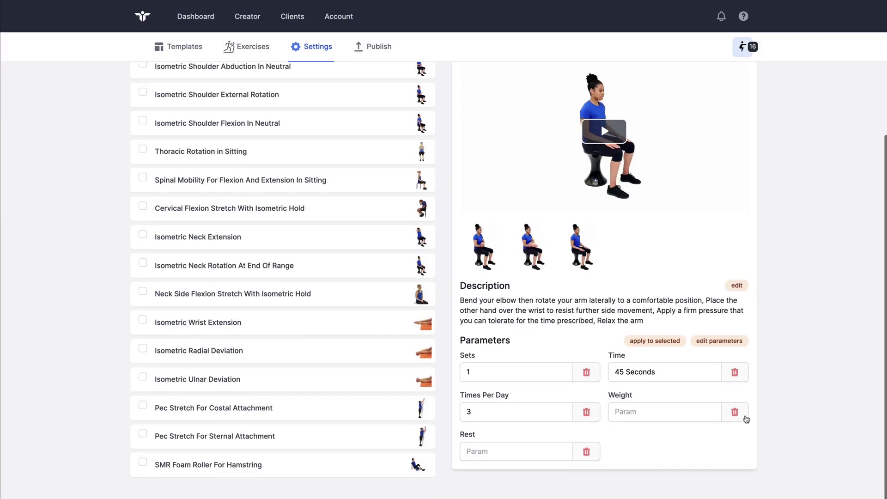
pyautogui.click(736, 412)
pyautogui.click(478, 307)
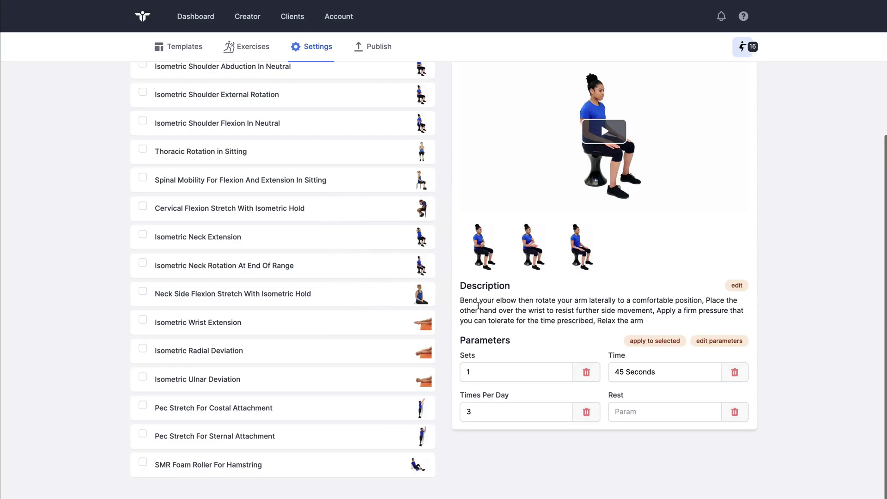
# Set the Rest value to 30 Sec
pyautogui.click(628, 407)
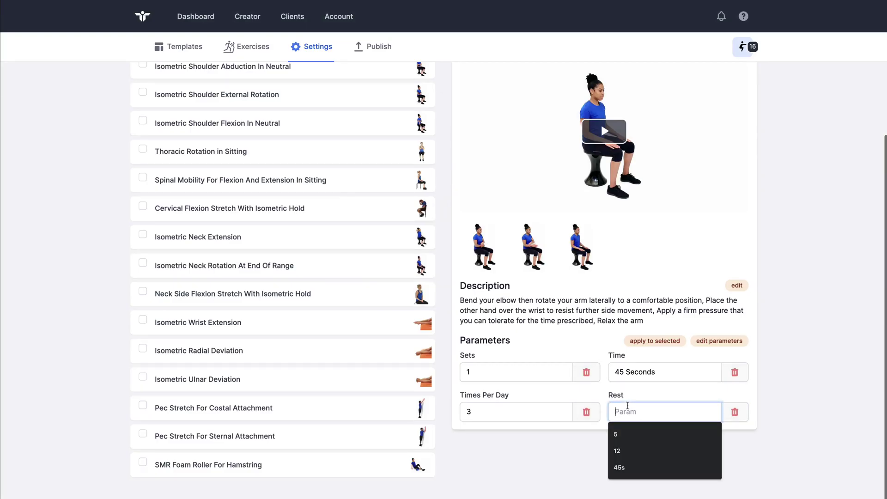
pyautogui.write('30 DSe')
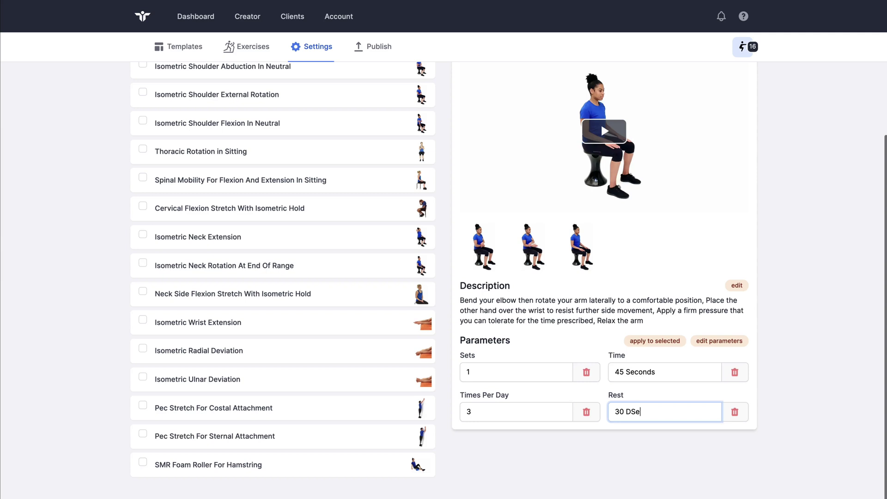
pyautogui.press('BackSpace')
pyautogui.press('BackSpace')
pyautogui.press('BackSpace')
# Move Thoracic Rotation in Sitting to third place and Isometric Wrist Extension after Isometric Neck Extension
pyautogui.scroll(2, 322, 208)
pyautogui.click(322, 208)
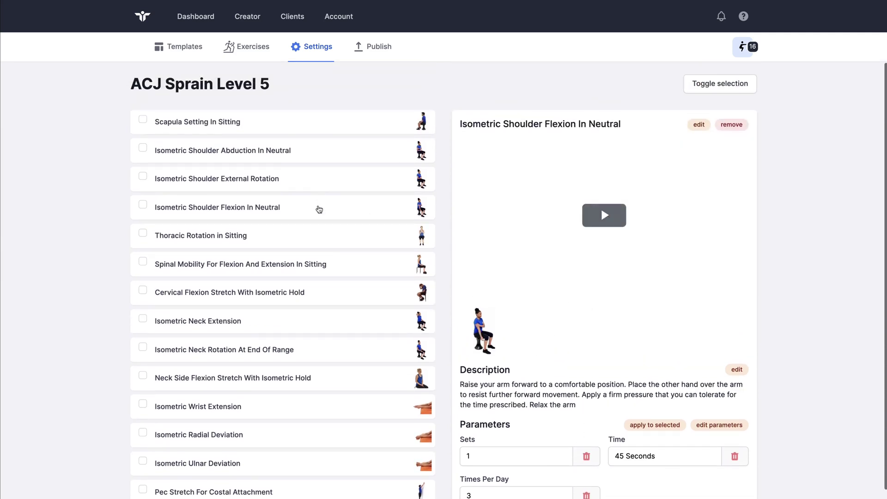
pyautogui.click(345, 237)
pyautogui.moveTo(347, 240); pyautogui.dragTo(337, 176)
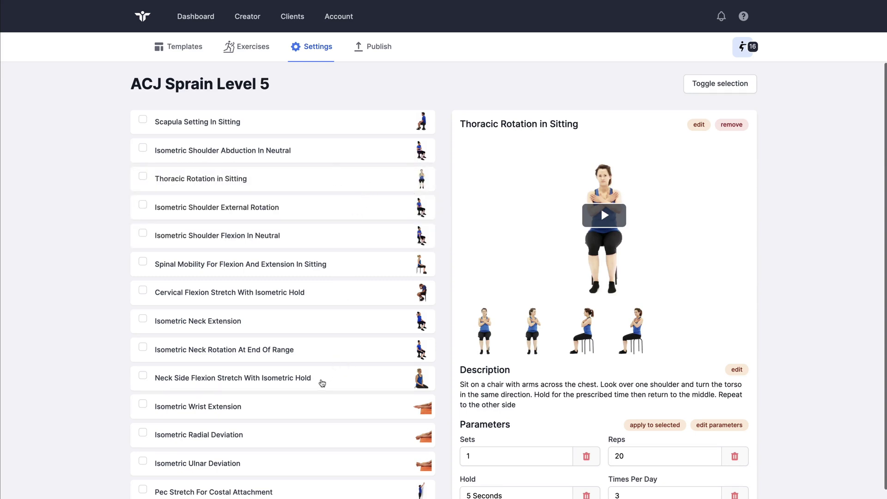
pyautogui.moveTo(317, 397); pyautogui.dragTo(366, 346)
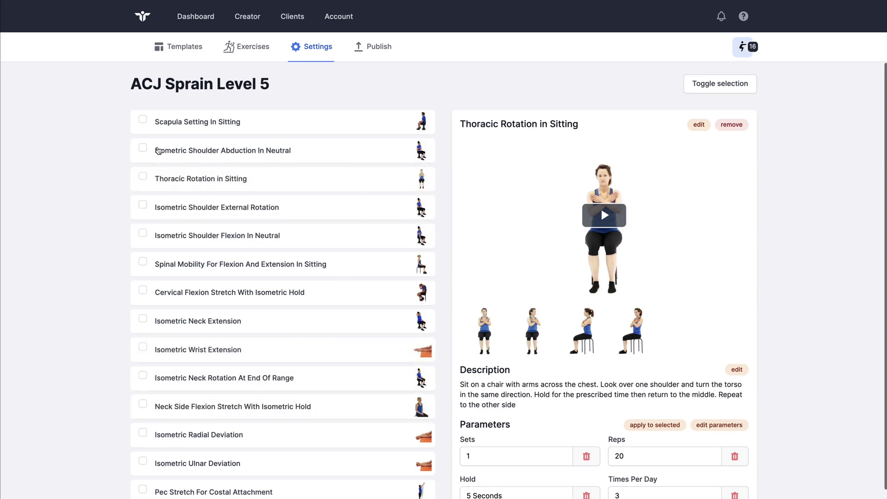
# Delete Scapula Setting In Sitting, Isometric Shoulder Abduction In Neutral and Thoracic Rotation in Sitting
pyautogui.click(142, 119)
pyautogui.click(142, 147)
pyautogui.click(143, 177)
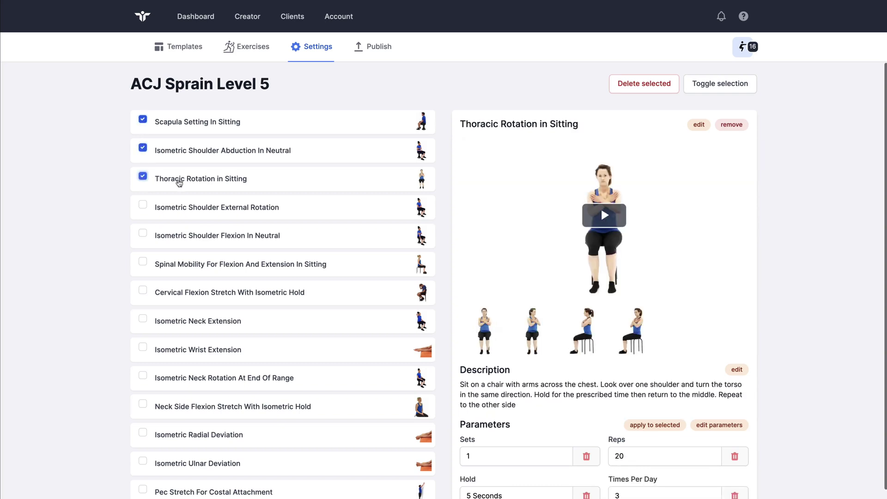
pyautogui.click(629, 91)
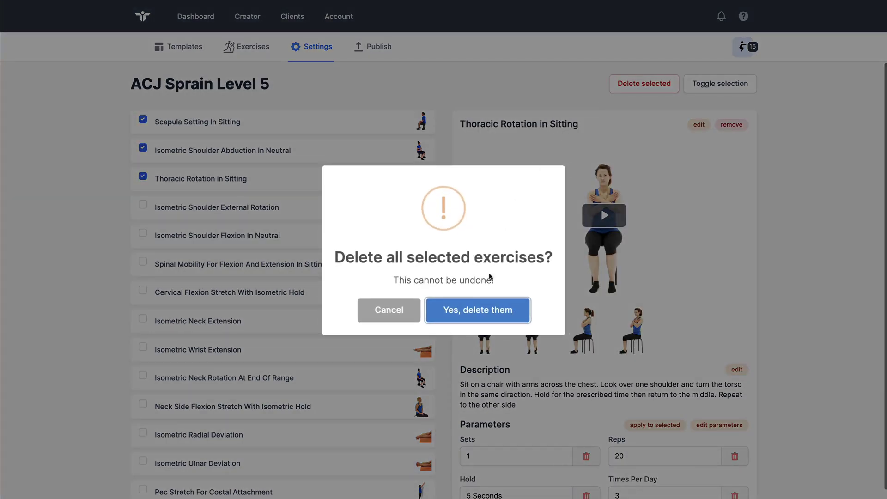
pyautogui.click(486, 310)
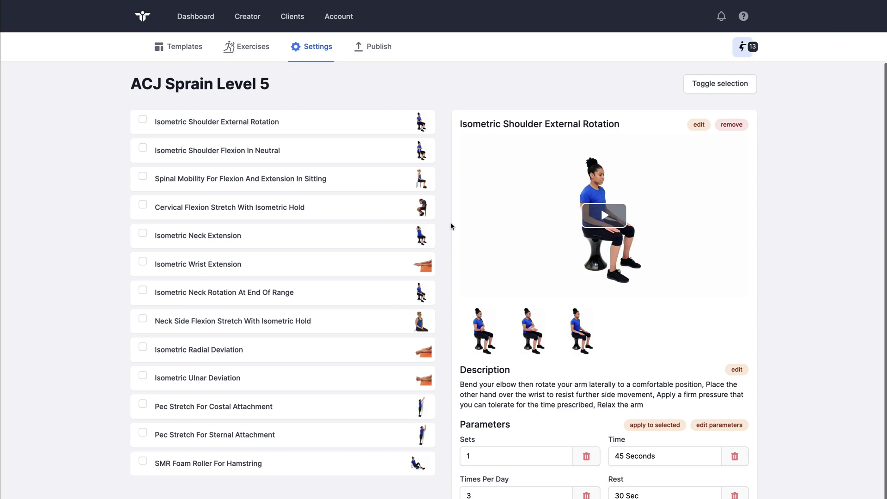
# Apply Isometric Shoulder External Rotation's parameters to Isometric Shoulder Flexion In Neutral and Spinal Mobility
pyautogui.scroll(-1, 450, 226)
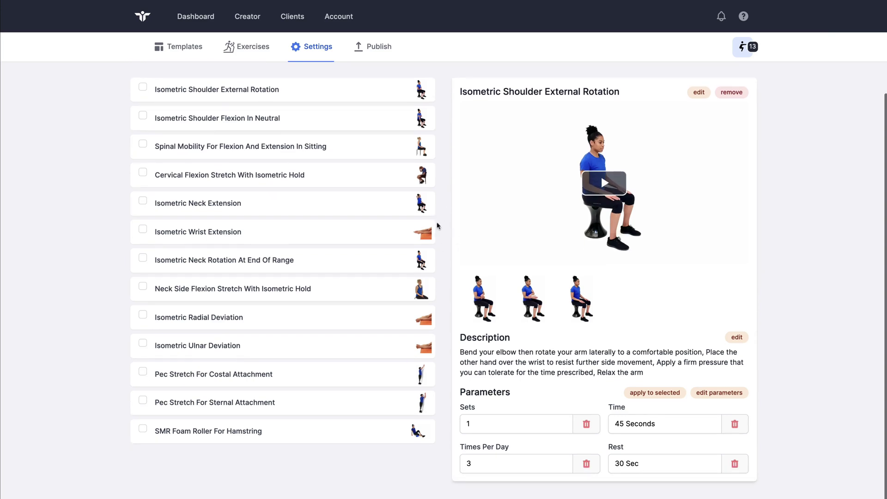
pyautogui.scroll(1, 439, 227)
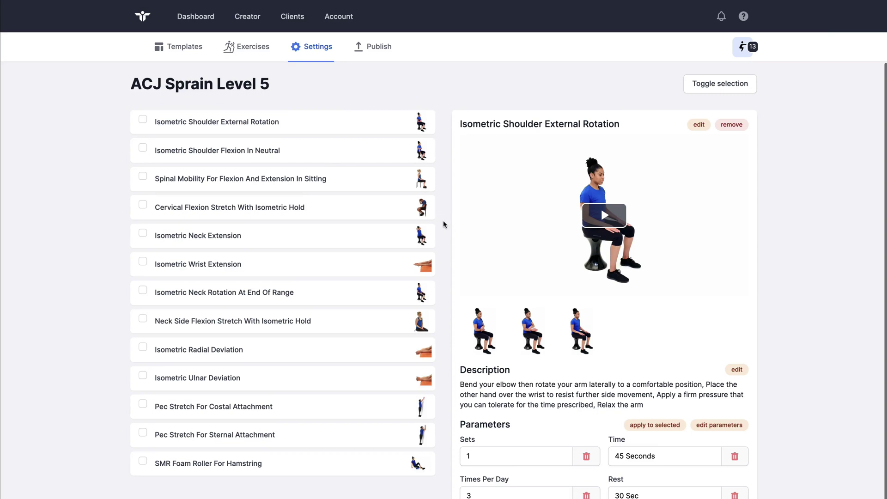
pyautogui.click(143, 119)
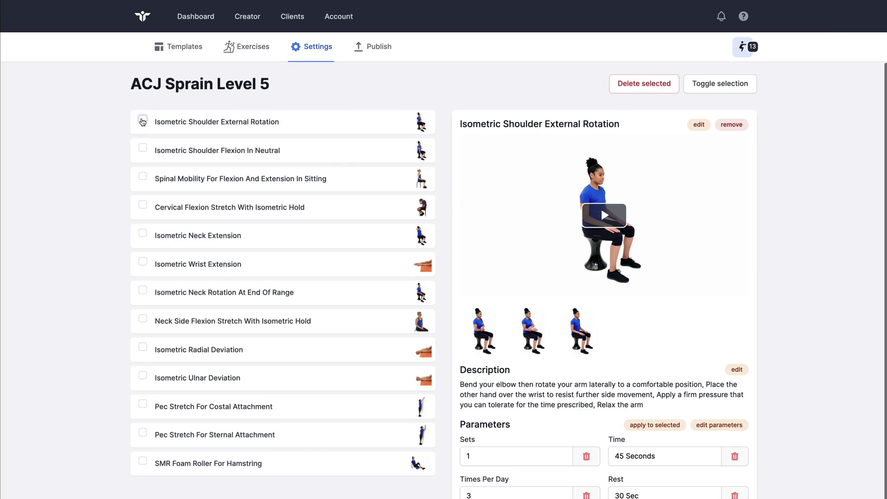
pyautogui.click(142, 151)
pyautogui.click(142, 178)
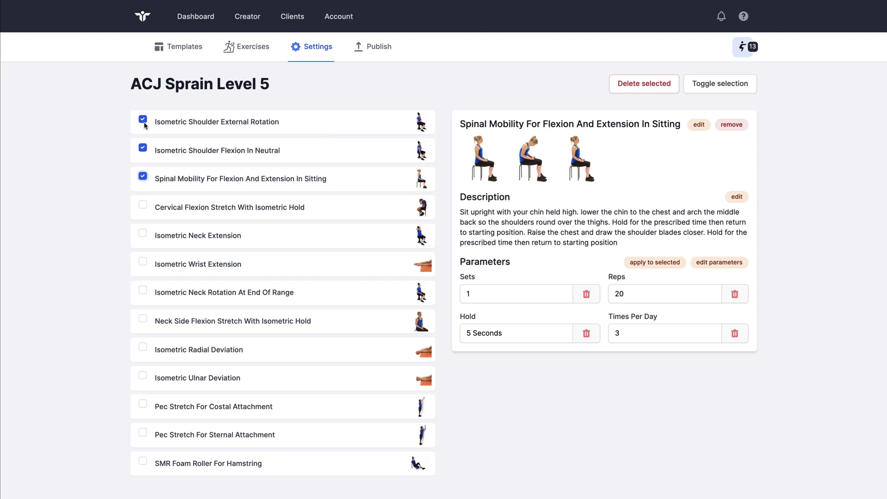
pyautogui.click(325, 123)
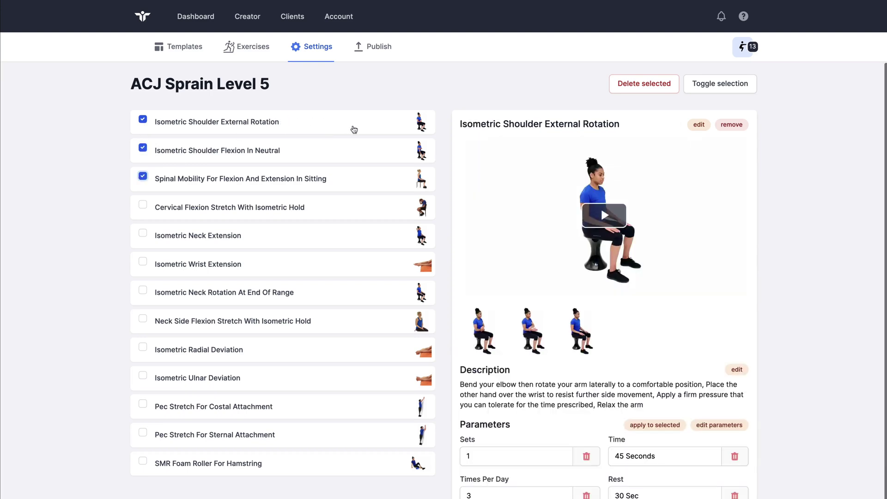
pyautogui.scroll(-1, 493, 226)
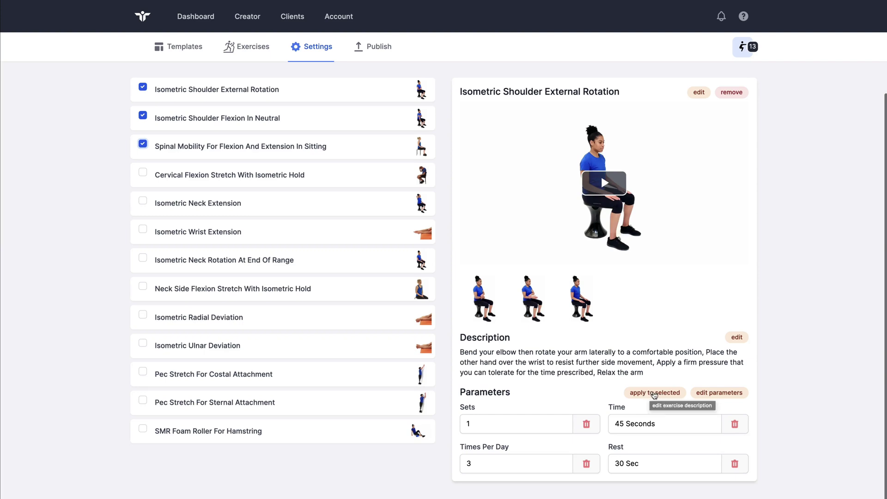
pyautogui.click(655, 393)
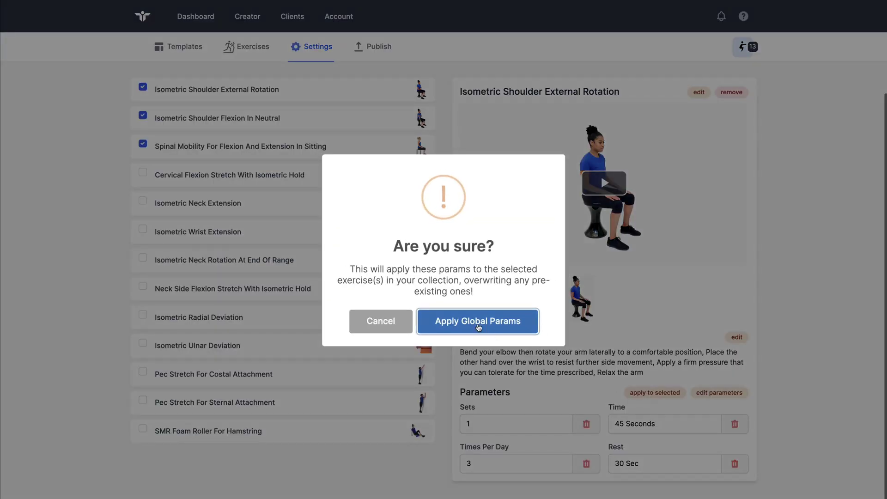
pyautogui.click(478, 327)
pyautogui.click(477, 281)
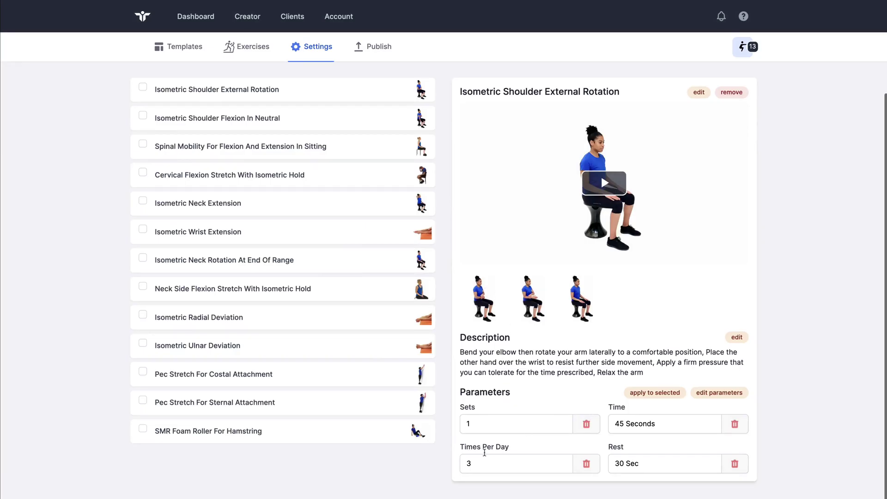
# Check the updated parameters of Shoulder Flexion, Spinal Mobility and External Rotation, then go to Publish
pyautogui.click(294, 119)
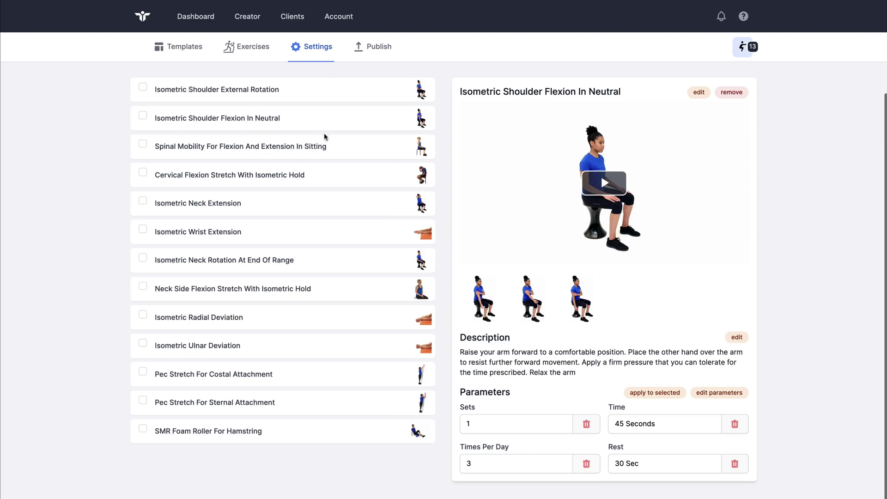
pyautogui.click(321, 153)
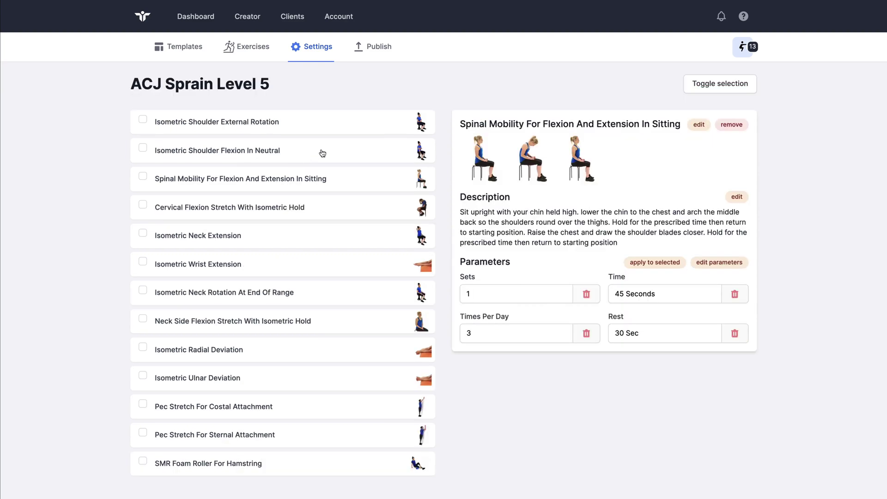
pyautogui.click(309, 125)
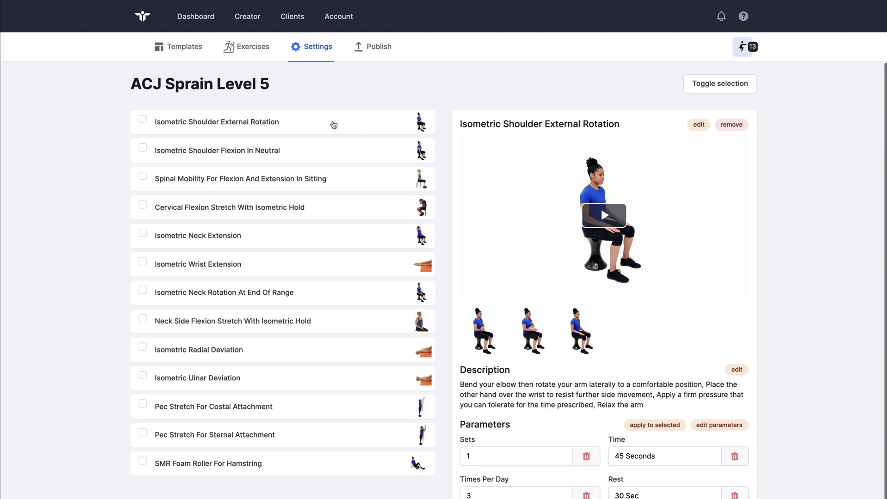
pyautogui.scroll(-1, 373, 176)
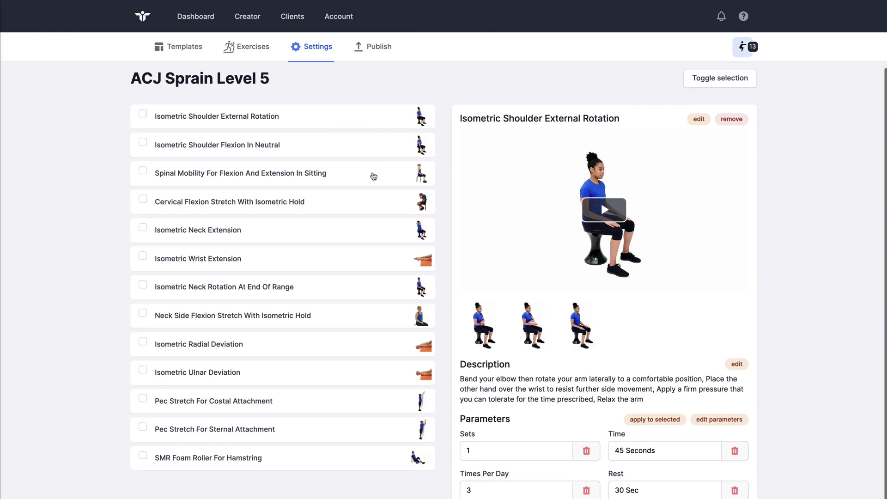
pyautogui.scroll(1, 375, 176)
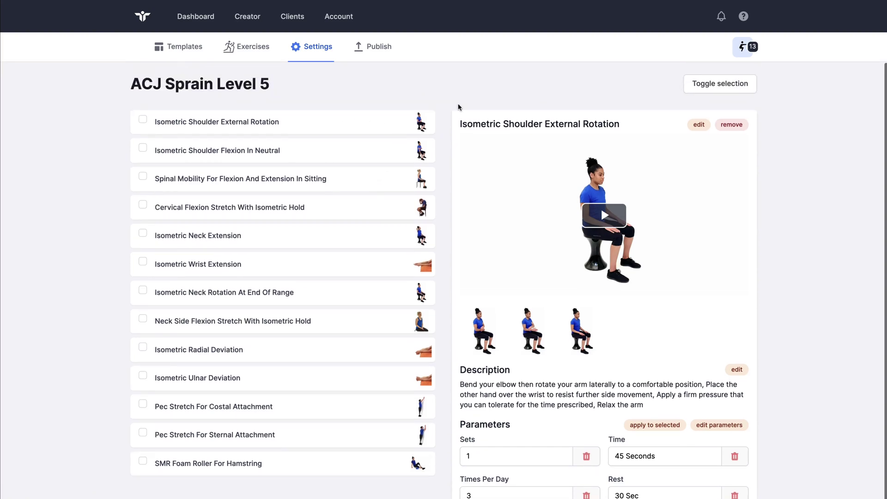
pyautogui.click(383, 52)
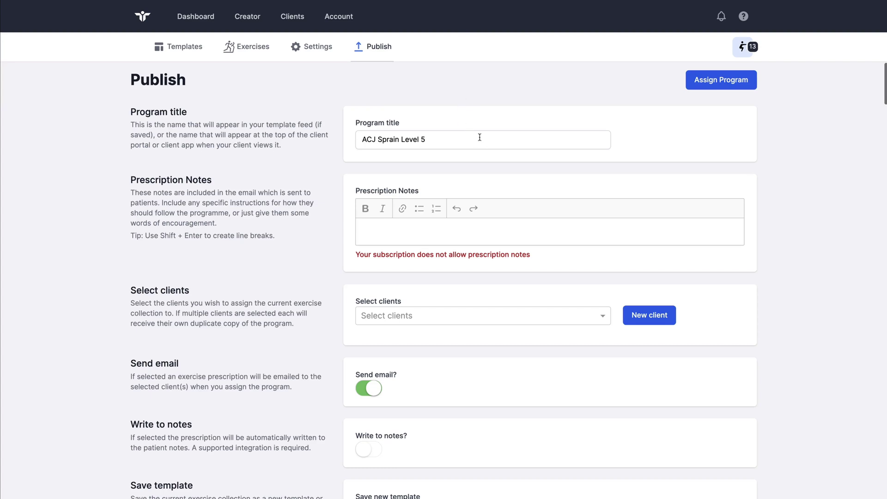
pyautogui.moveTo(480, 138); pyautogui.dragTo(365, 134)
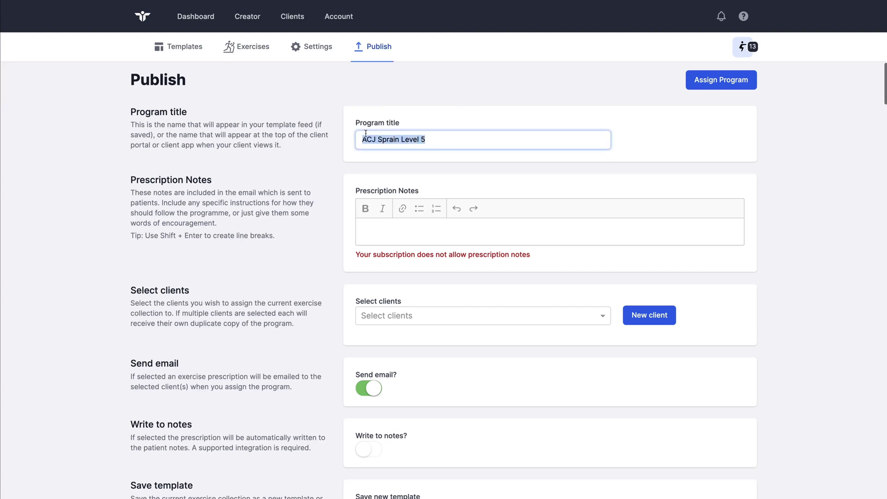
pyautogui.click(440, 141)
pyautogui.scroll(-2, 480, 186)
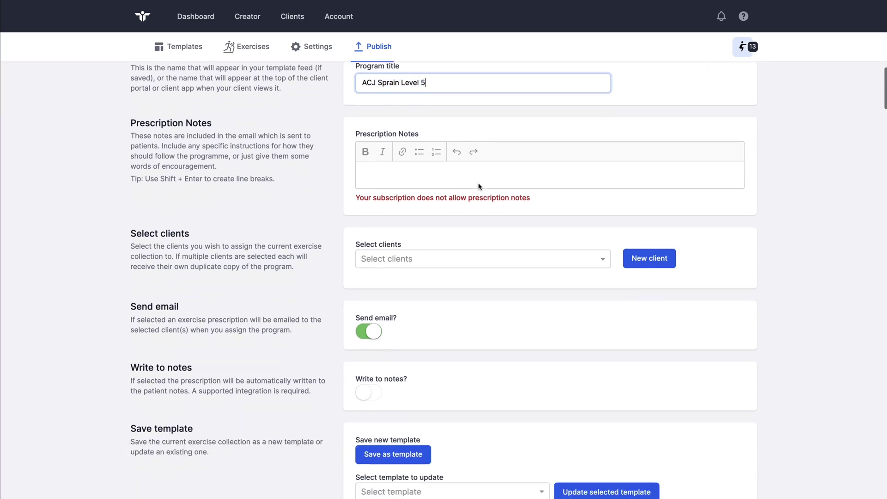
pyautogui.click(388, 162)
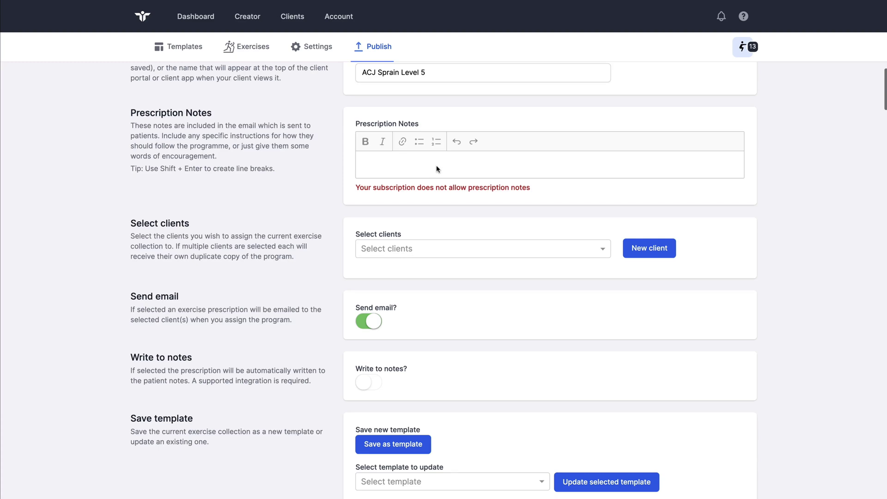
# Assign the existing client, then add and save a new client with a name and e-mail address
pyautogui.click(434, 250)
pyautogui.click(401, 270)
pyautogui.click(648, 248)
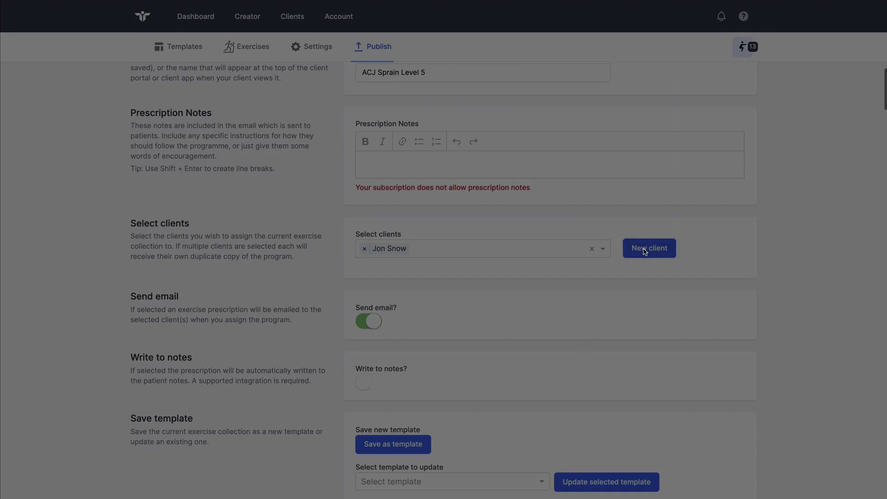
pyautogui.click(419, 194)
pyautogui.write('New')
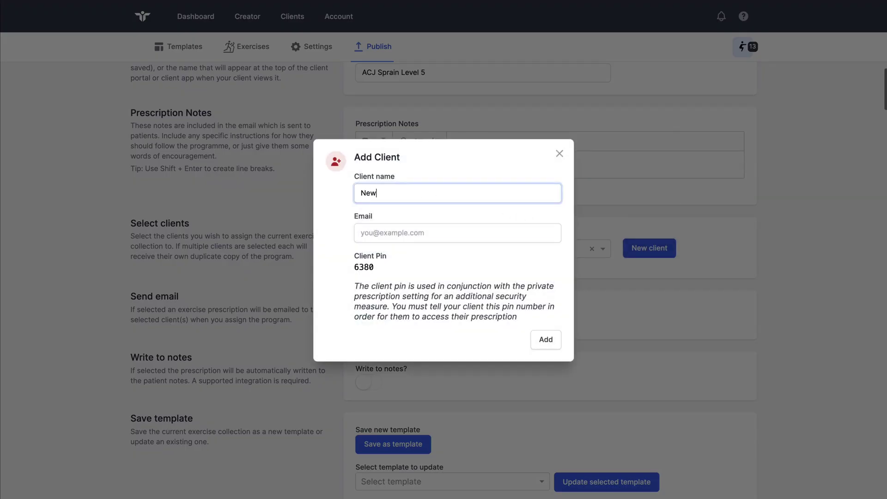
pyautogui.write(' Patient')
pyautogui.press('Tab')
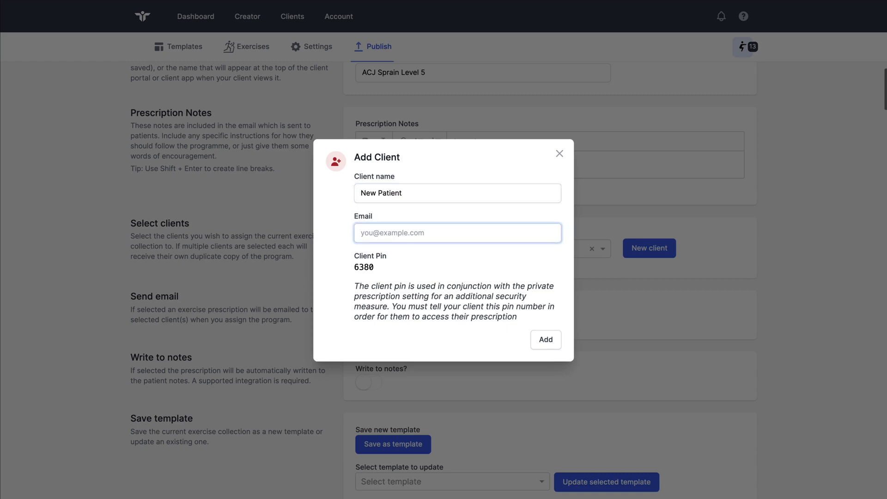
pyautogui.click(537, 335)
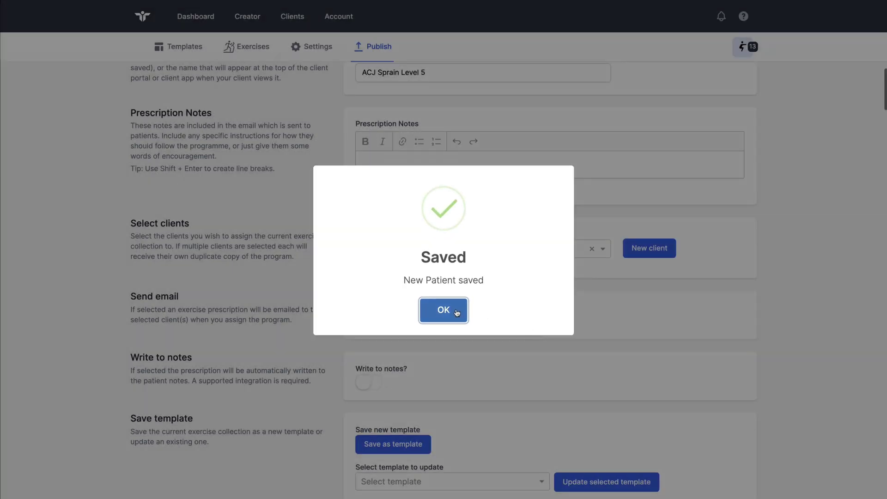
pyautogui.click(457, 313)
pyautogui.click(584, 253)
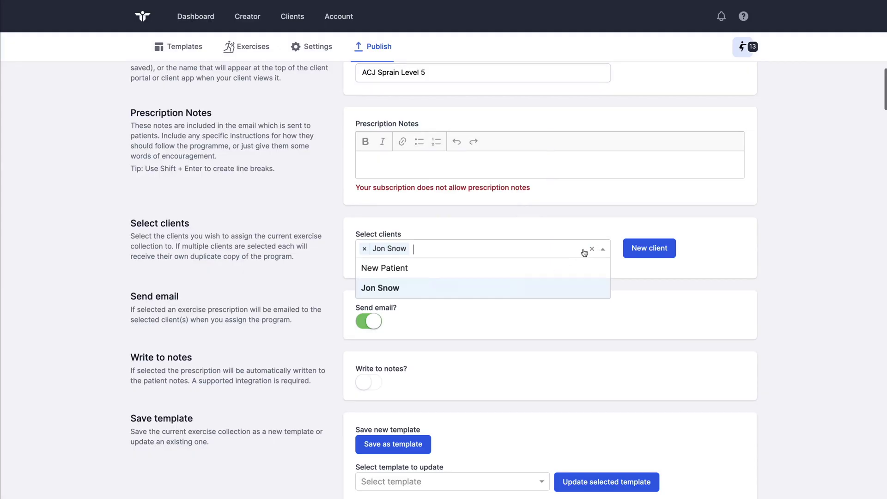
pyautogui.click(423, 268)
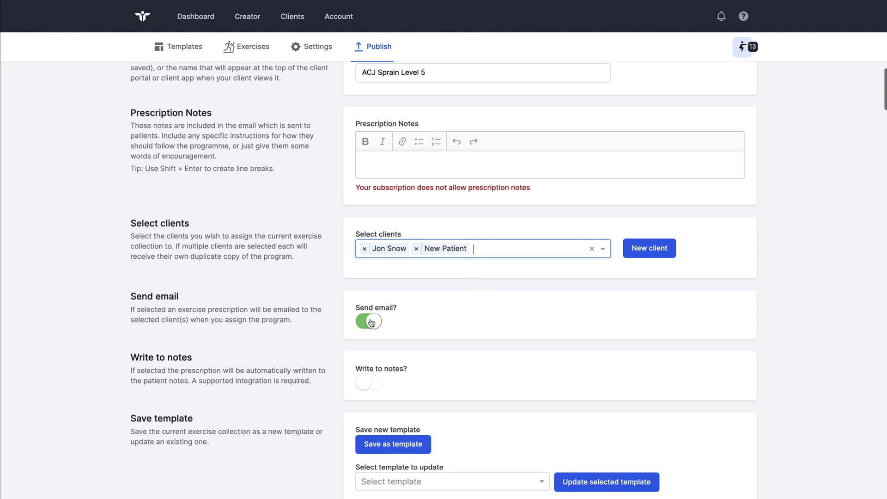
pyautogui.scroll(-2, 369, 324)
pyautogui.click(368, 248)
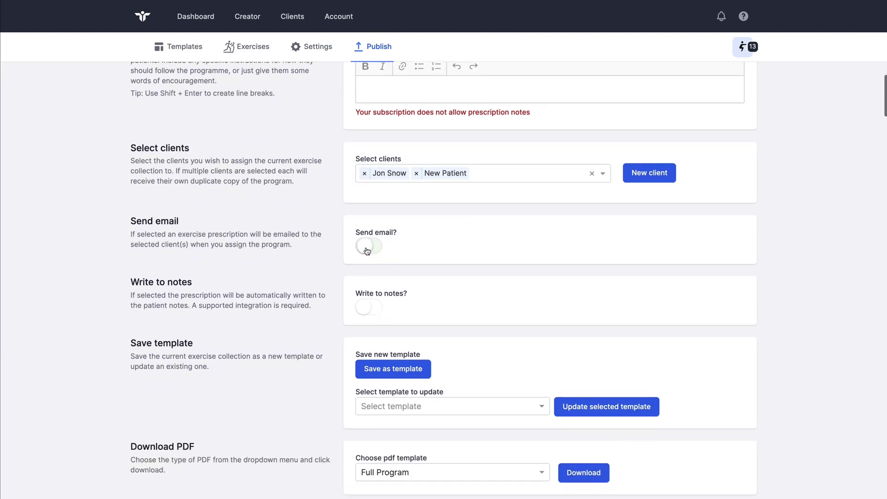
pyautogui.click(369, 248)
pyautogui.scroll(-3, 486, 261)
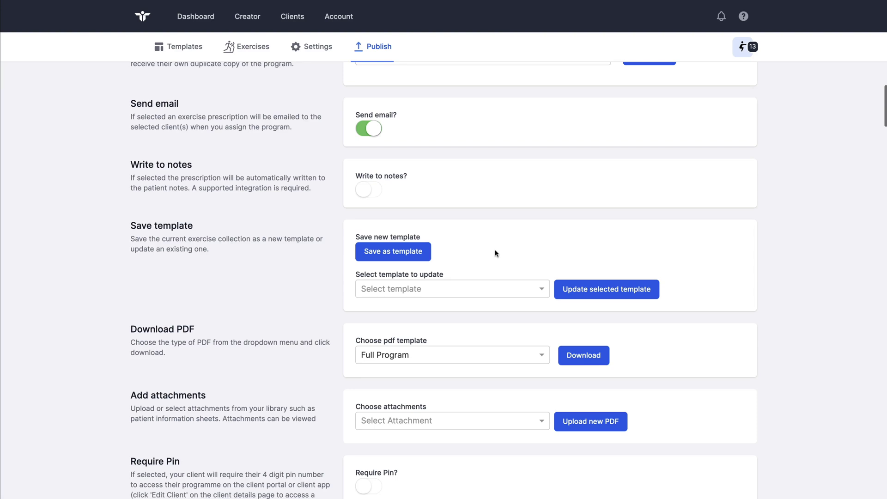
# Save the program as the template 'ACJ Sprain Level 5'
pyautogui.scroll(-2, 493, 253)
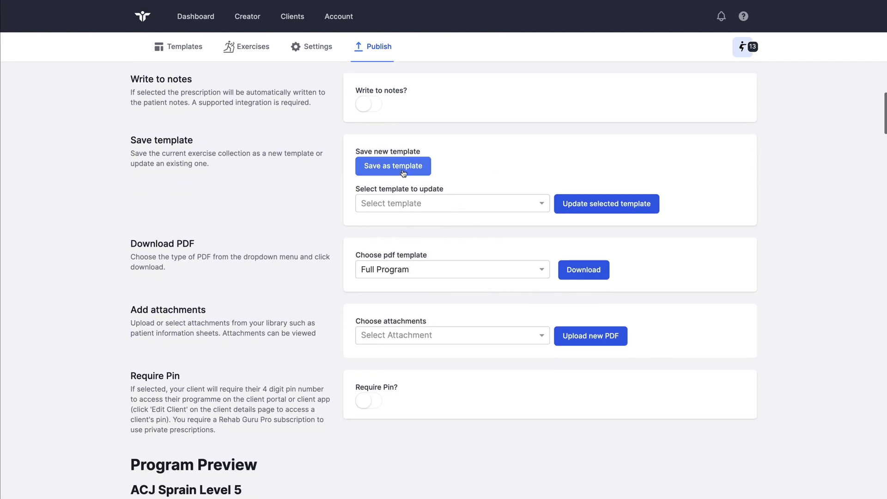
pyautogui.click(403, 173)
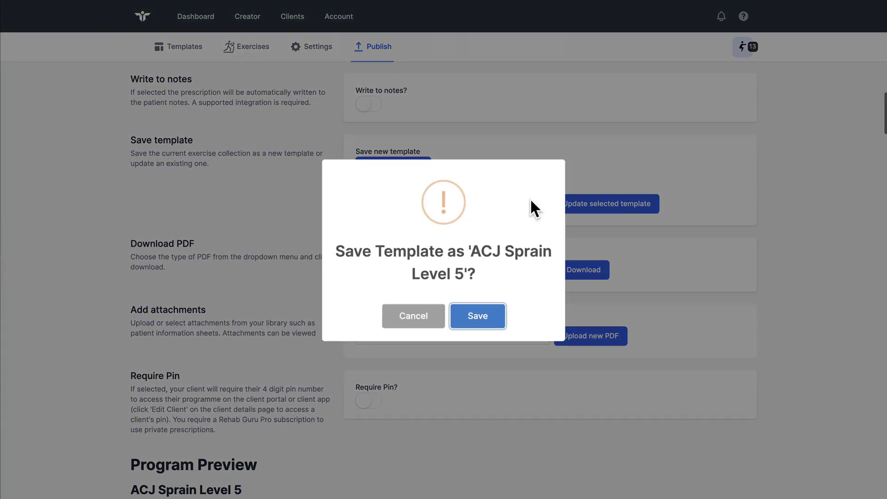
pyautogui.click(477, 317)
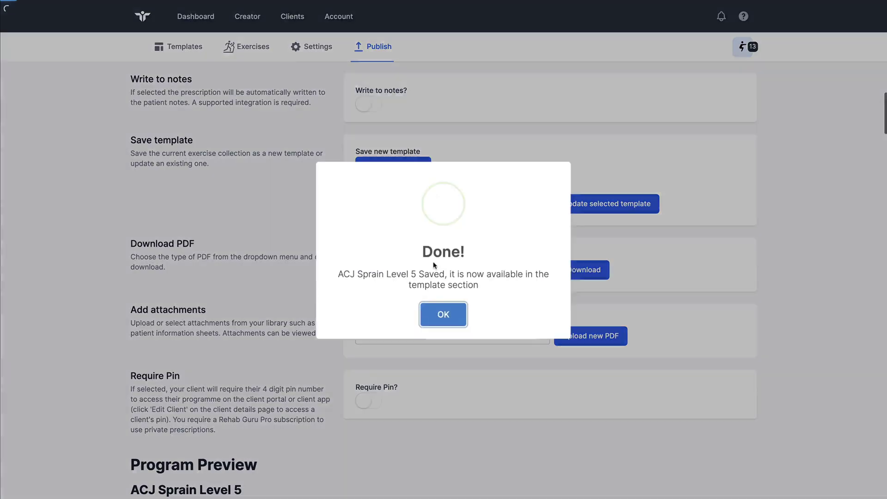
pyautogui.click(441, 309)
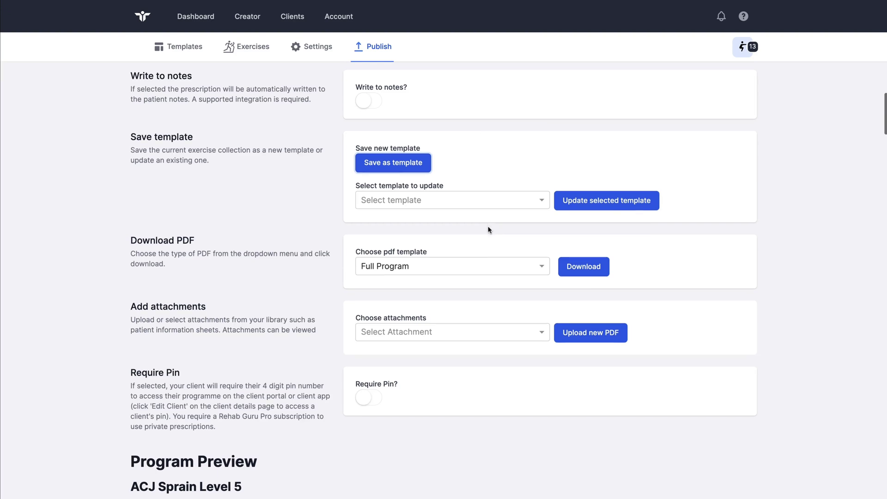
pyautogui.scroll(-2, 489, 230)
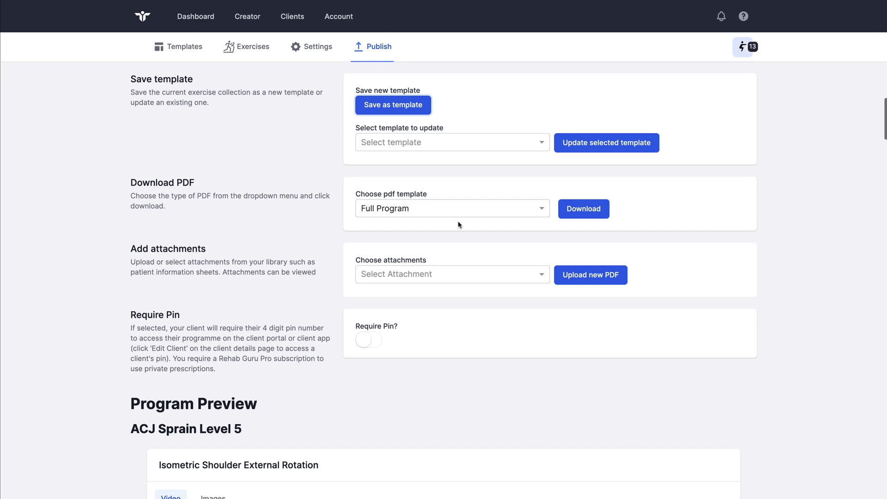
pyautogui.click(462, 278)
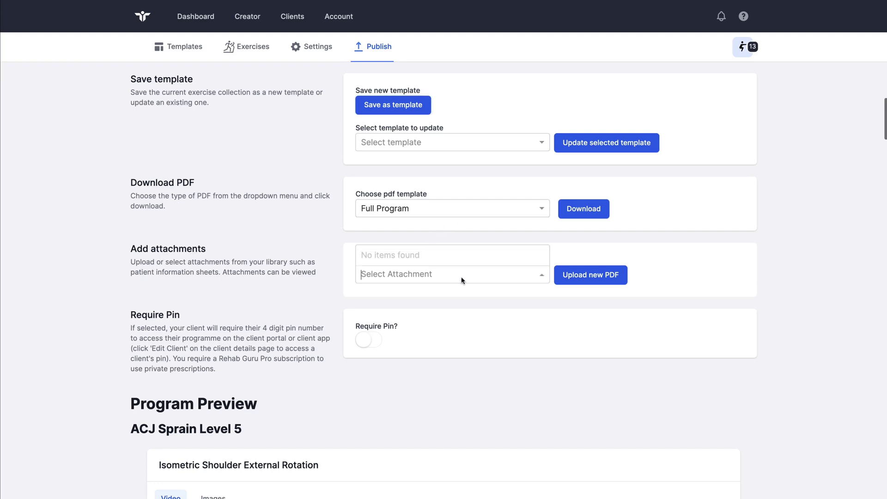
pyautogui.click(466, 301)
pyautogui.scroll(-3, 466, 302)
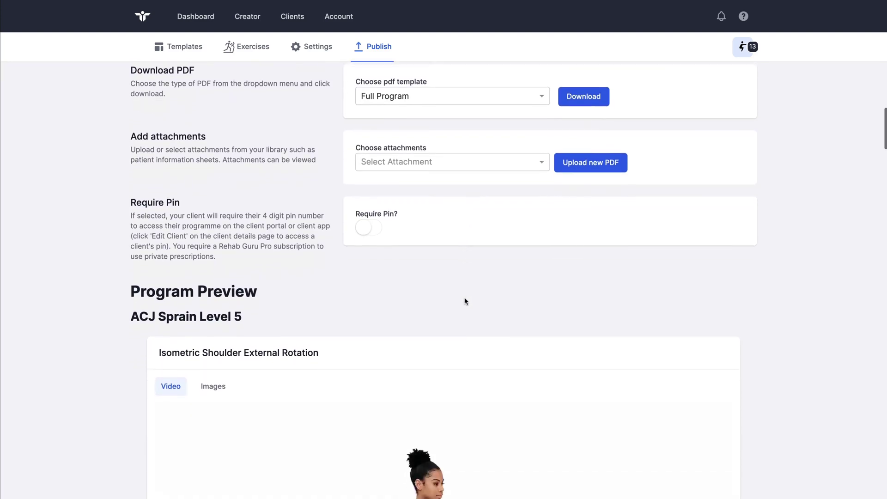
pyautogui.scroll(-3, 465, 301)
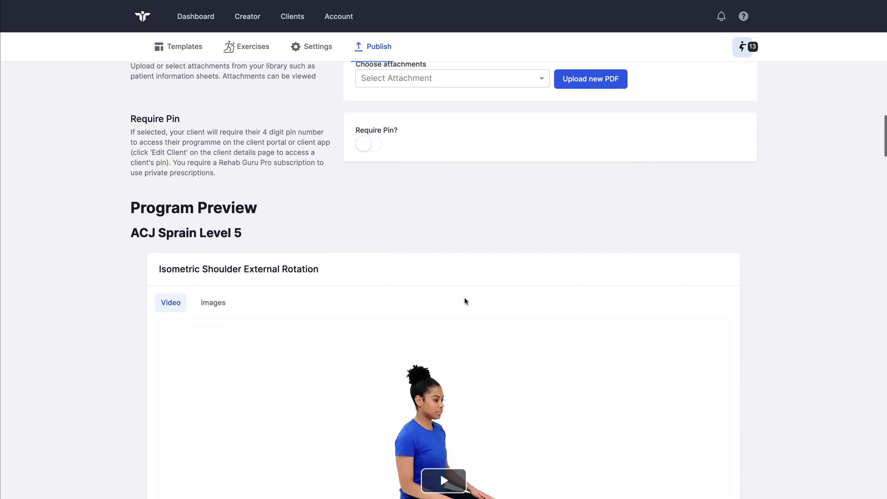
pyautogui.click(214, 209)
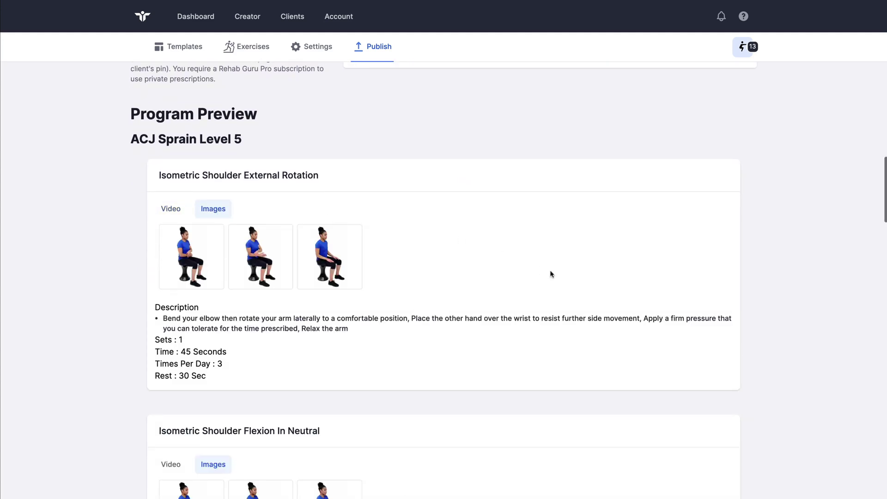
pyautogui.scroll(-9, 551, 273)
pyautogui.scroll(-14, 550, 275)
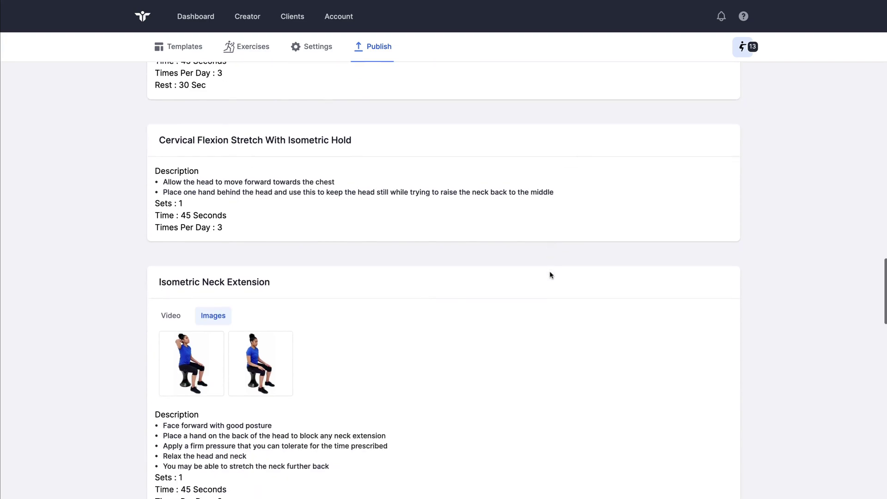
pyautogui.scroll(20, 549, 274)
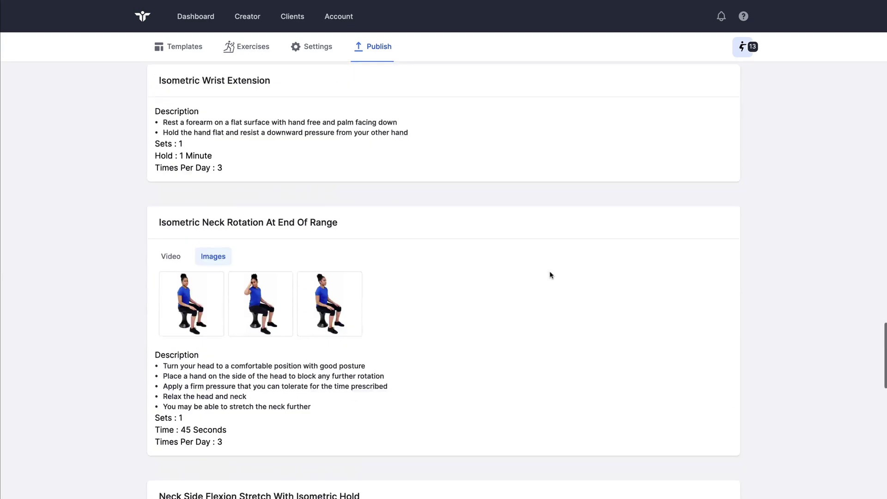
pyautogui.scroll(15, 550, 275)
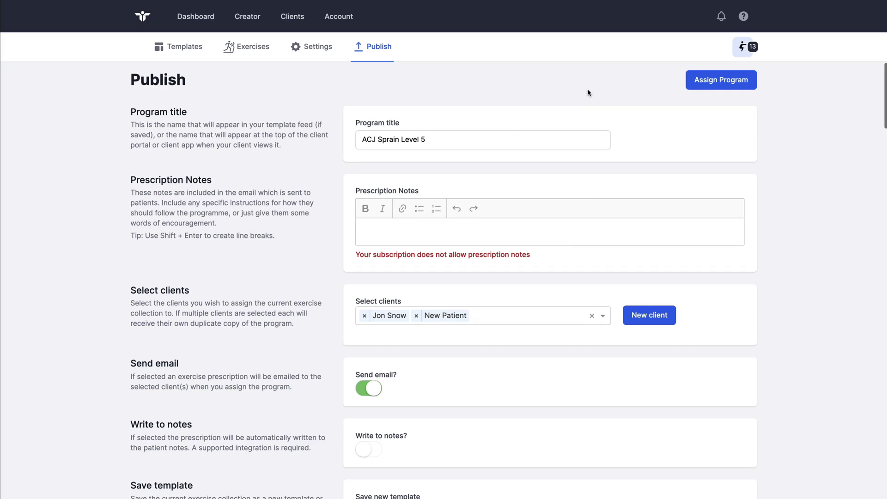
# Assign the ACJ Sprain Level 5 prescription to both selected clients and confirm it
pyautogui.click(720, 84)
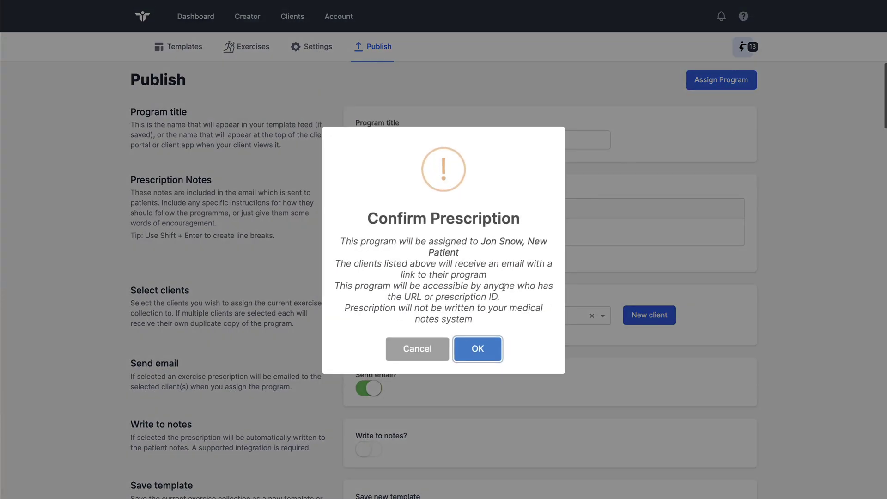
pyautogui.click(478, 350)
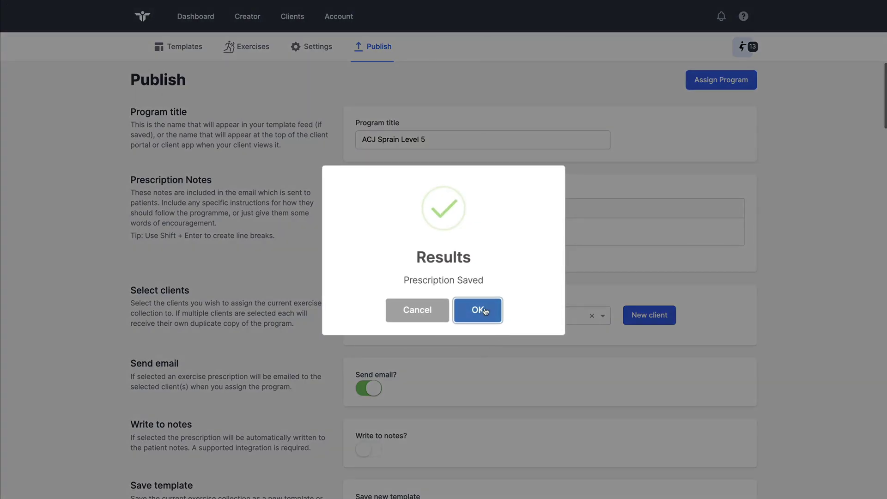
pyautogui.click(486, 311)
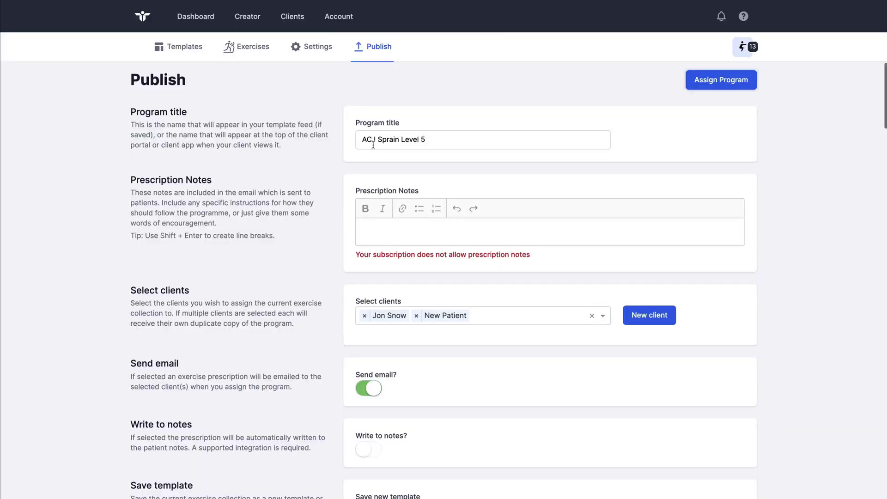
# Open the second client's record and display the ACJ Sprain Level 5 exercise list
pyautogui.click(296, 23)
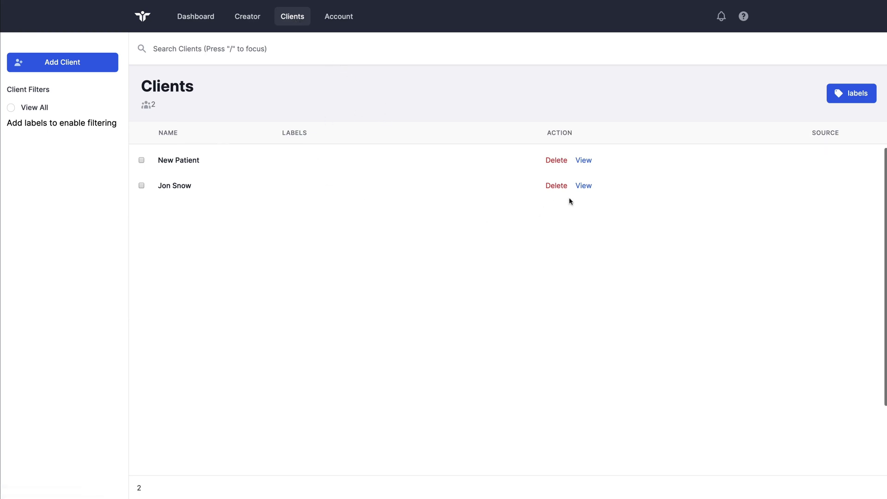
pyautogui.click(583, 185)
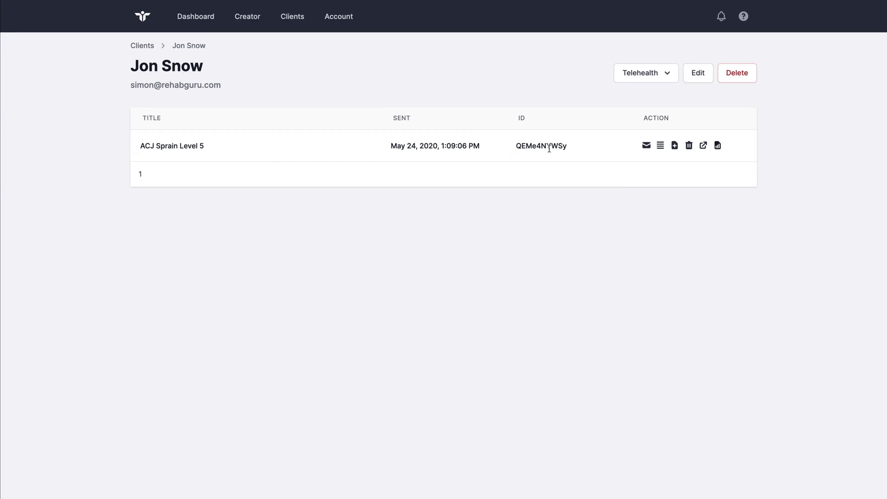
pyautogui.click(660, 146)
pyautogui.moveTo(445, 337); pyautogui.dragTo(309, 180)
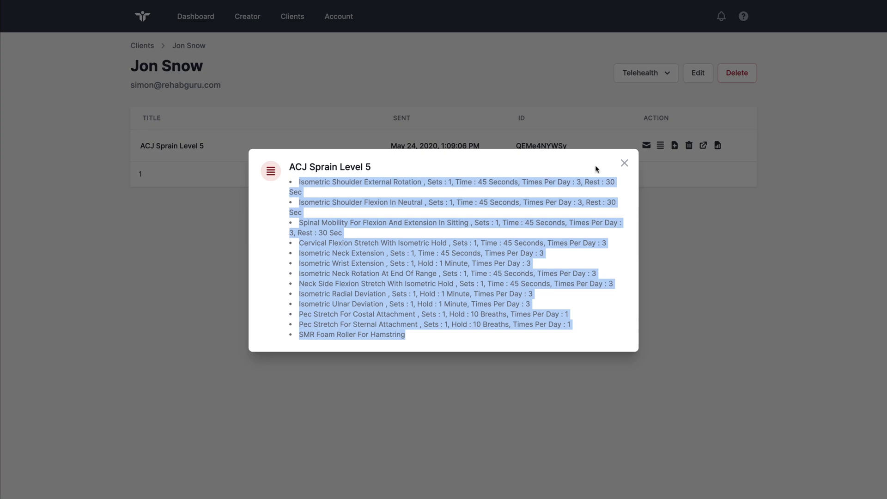
# Close the exercise list and cancel loading the prescription into the collection
pyautogui.click(625, 166)
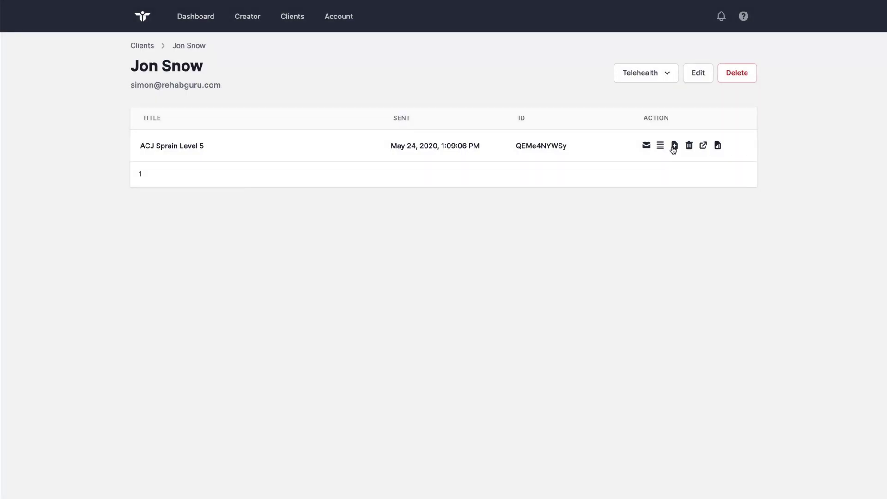
pyautogui.click(675, 146)
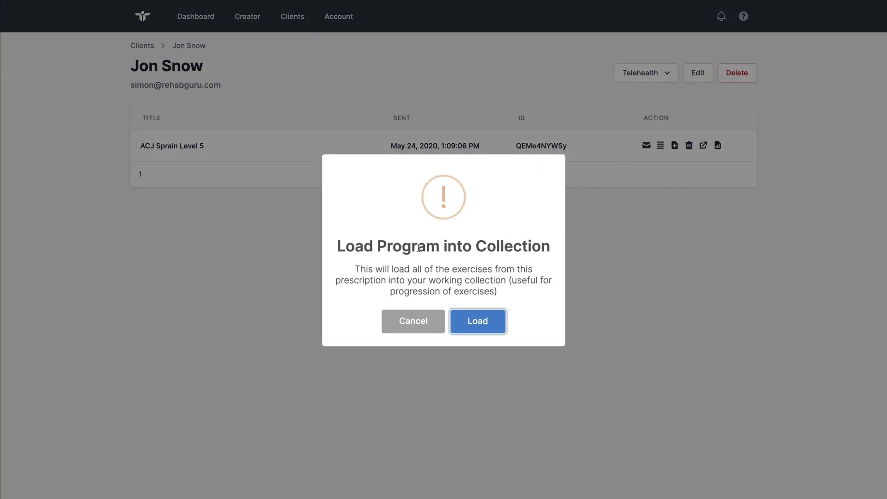
pyautogui.click(414, 320)
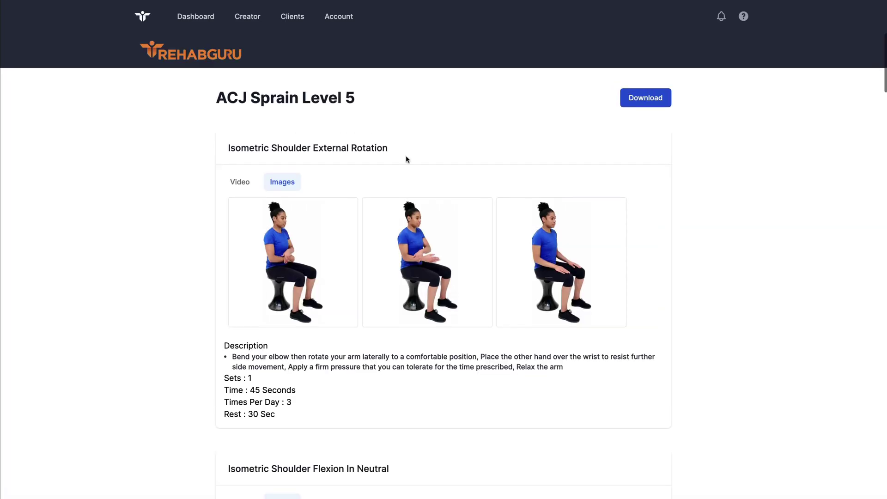
pyautogui.scroll(-7, 405, 156)
pyautogui.scroll(-18, 406, 157)
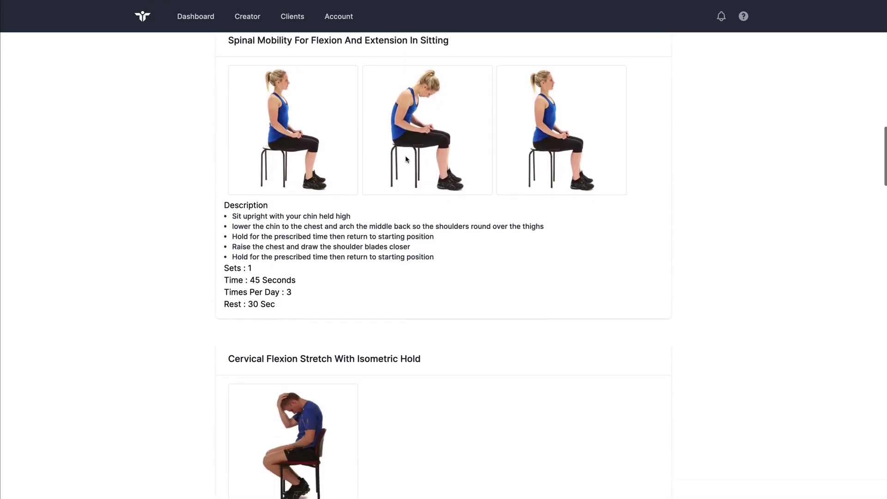
pyautogui.scroll(5, 406, 160)
pyautogui.scroll(20, 406, 159)
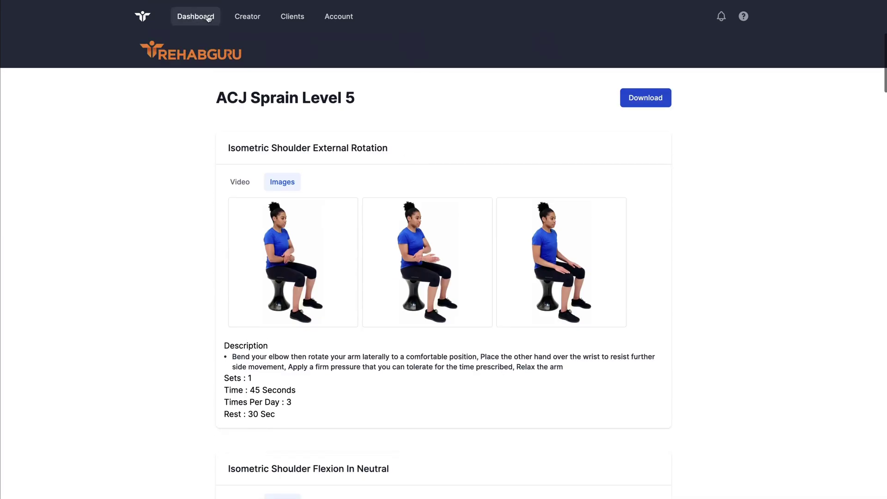
pyautogui.hotkey('ctrl', 'w')
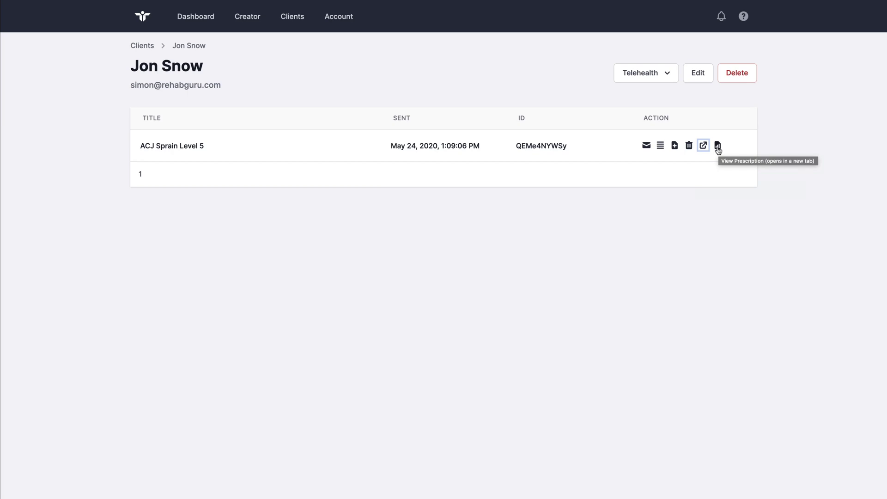
# Return to the Clients list showing both clients
pyautogui.click(718, 146)
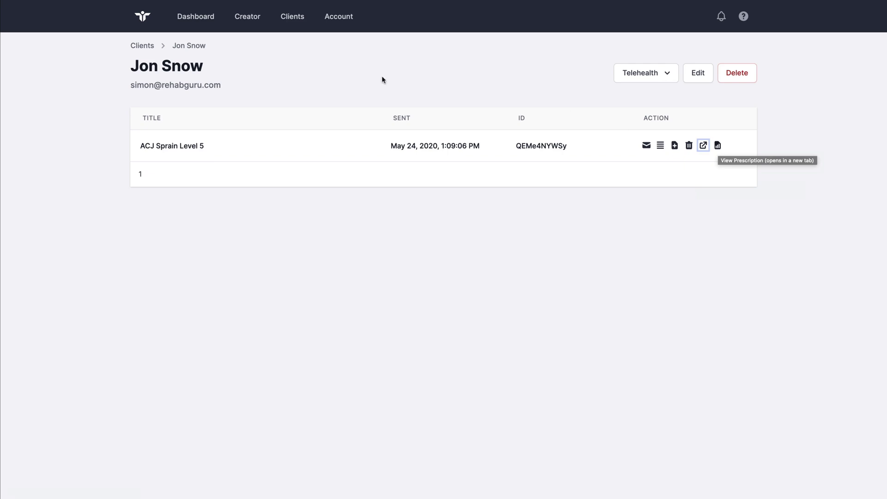
pyautogui.click(149, 47)
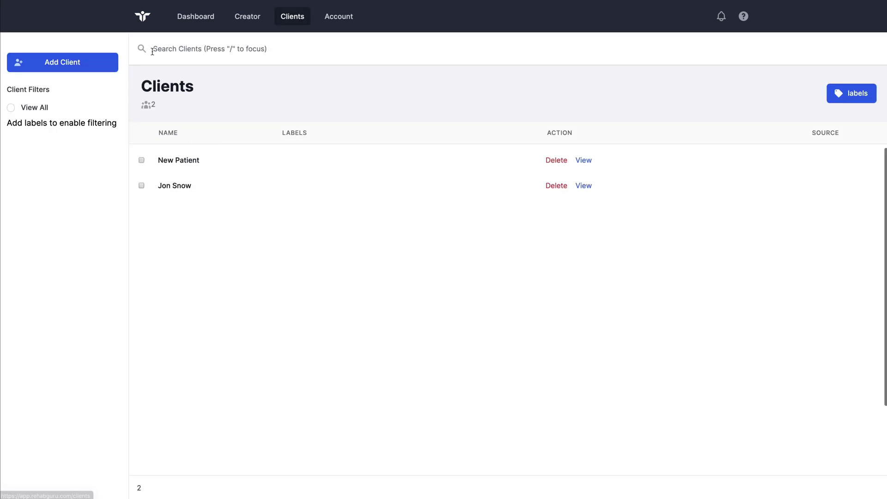